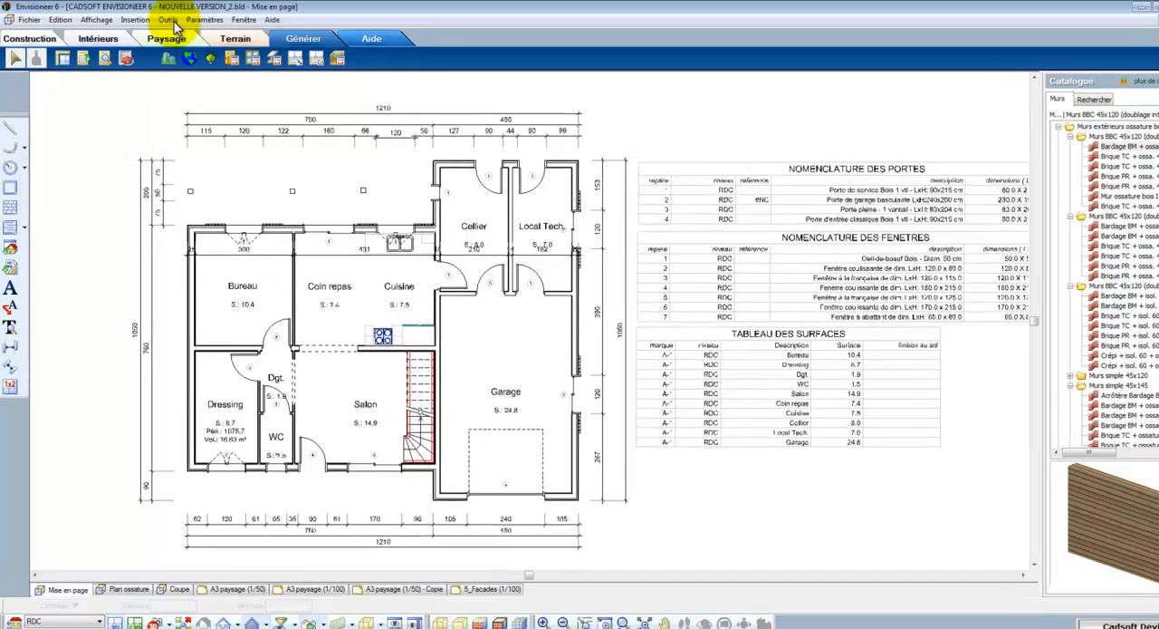
Generate the project's quantity estimate and export it to a spreadsheet with the Modèle pour Devix settings
click(168, 22)
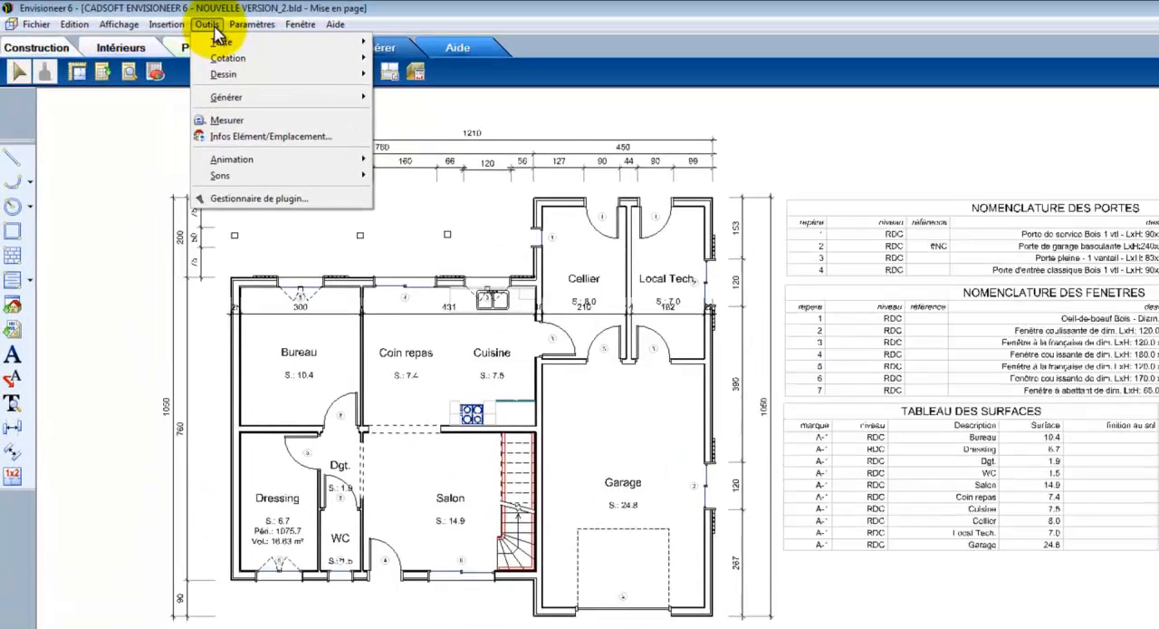
mouse_move(276, 96)
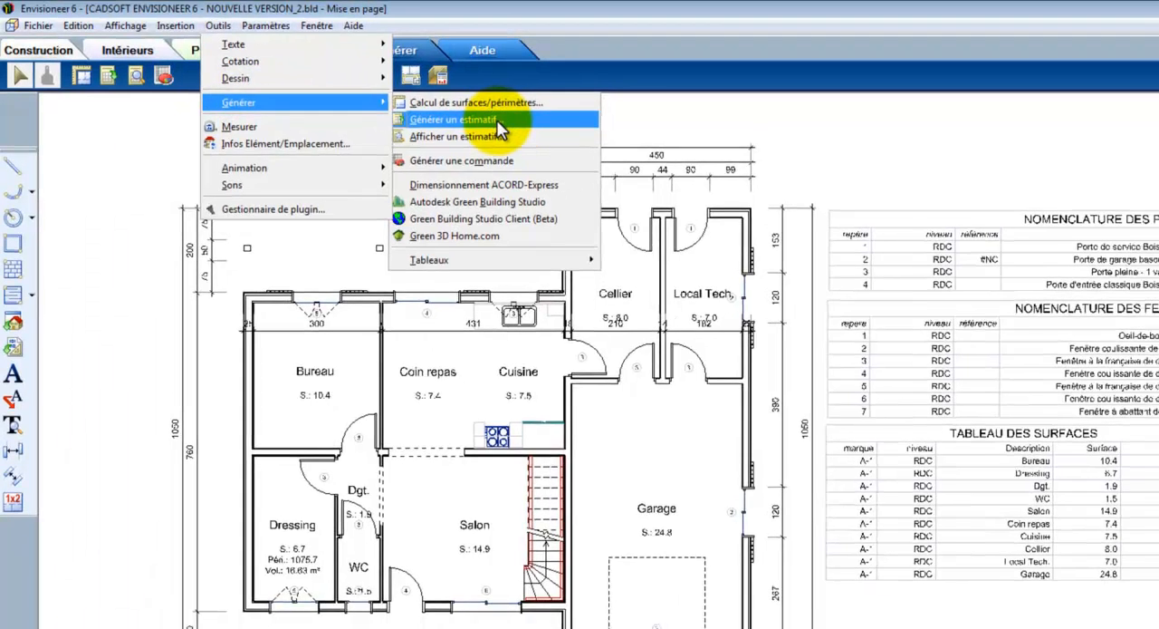
click(513, 130)
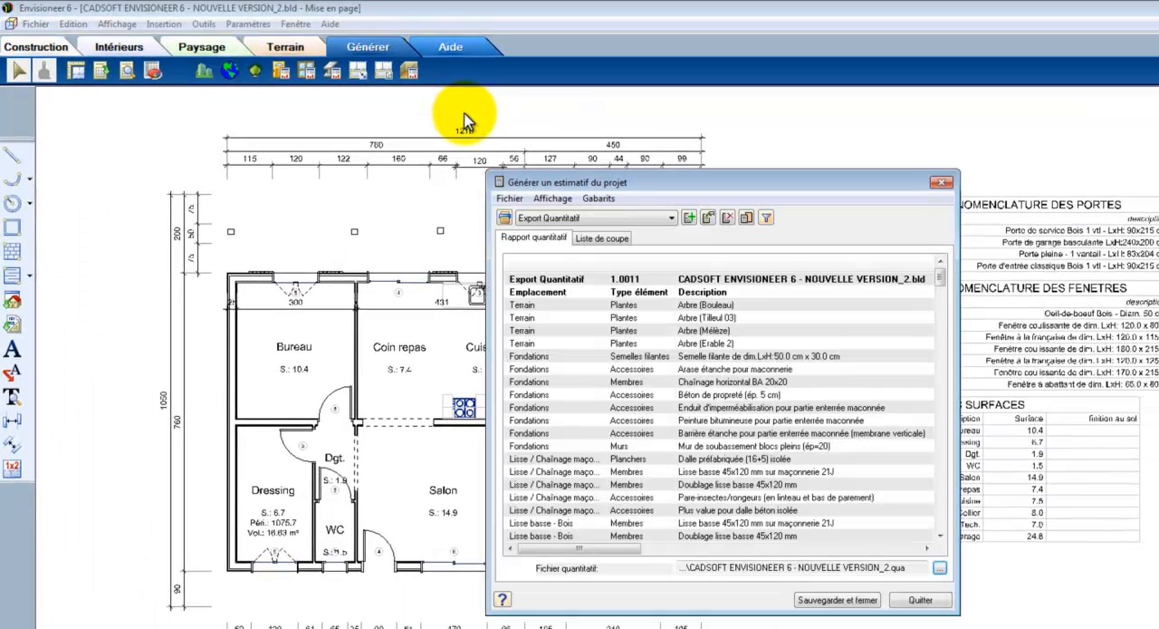
click(511, 198)
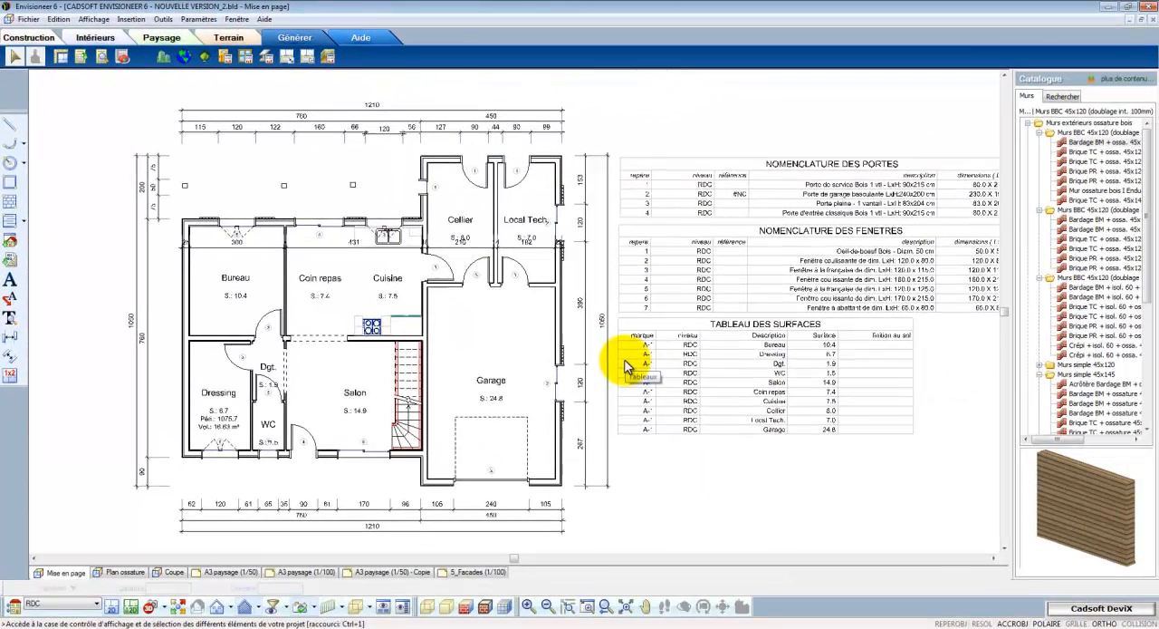
double_click(625, 367)
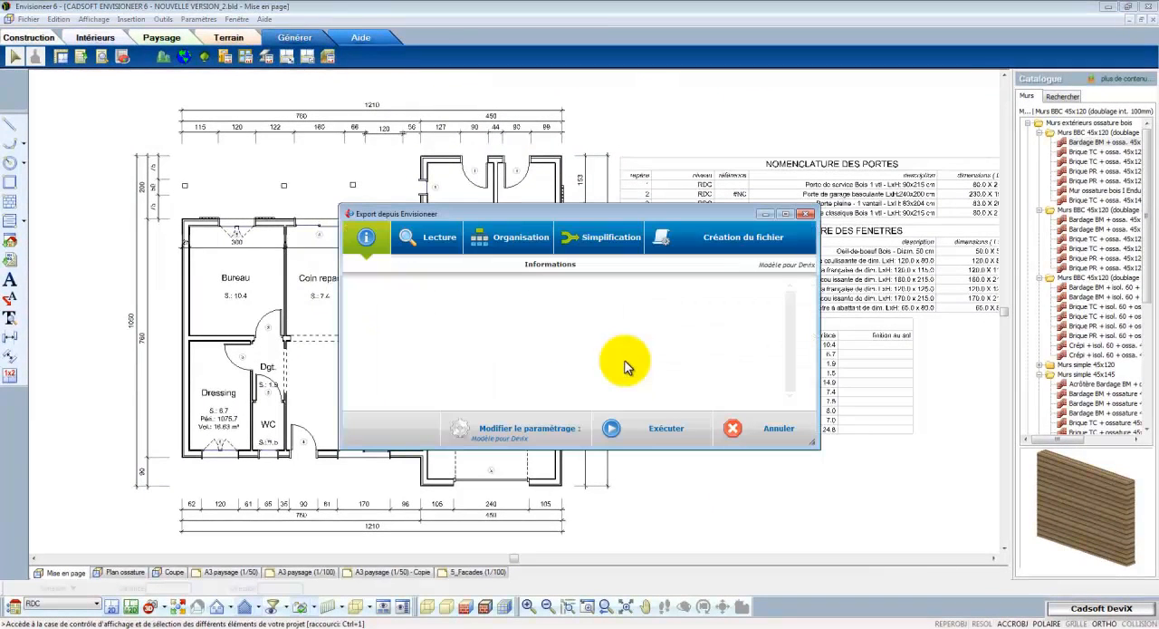
click(646, 429)
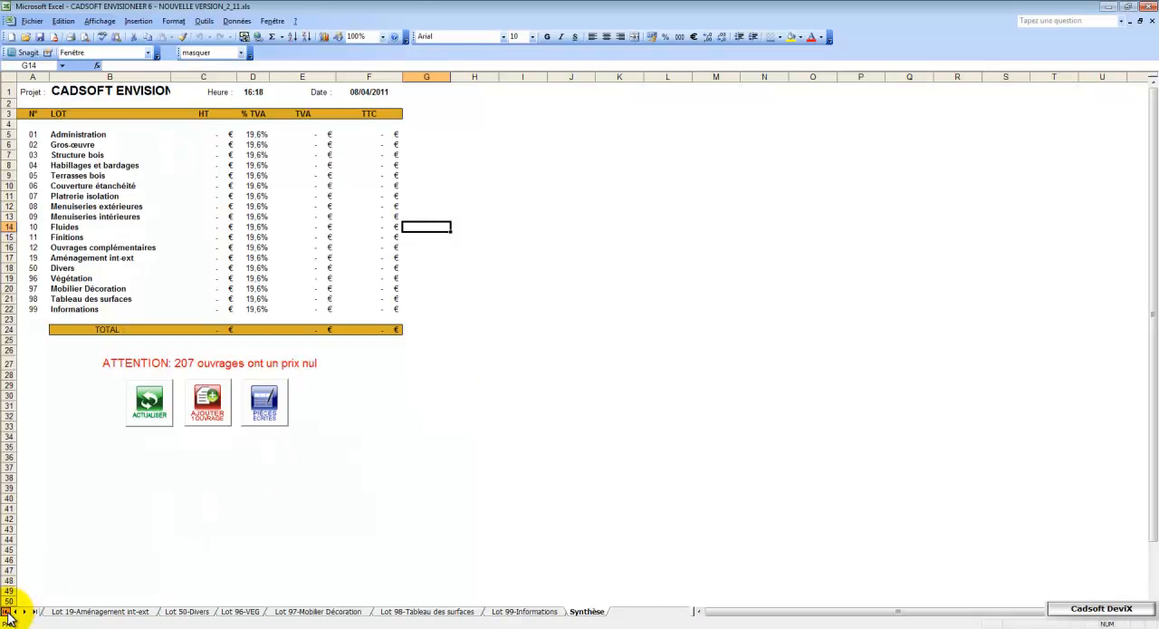
On the Lot 03-Structure bois sheet, copy the code of the 45x145 exterior walls of standard height
click(5, 612)
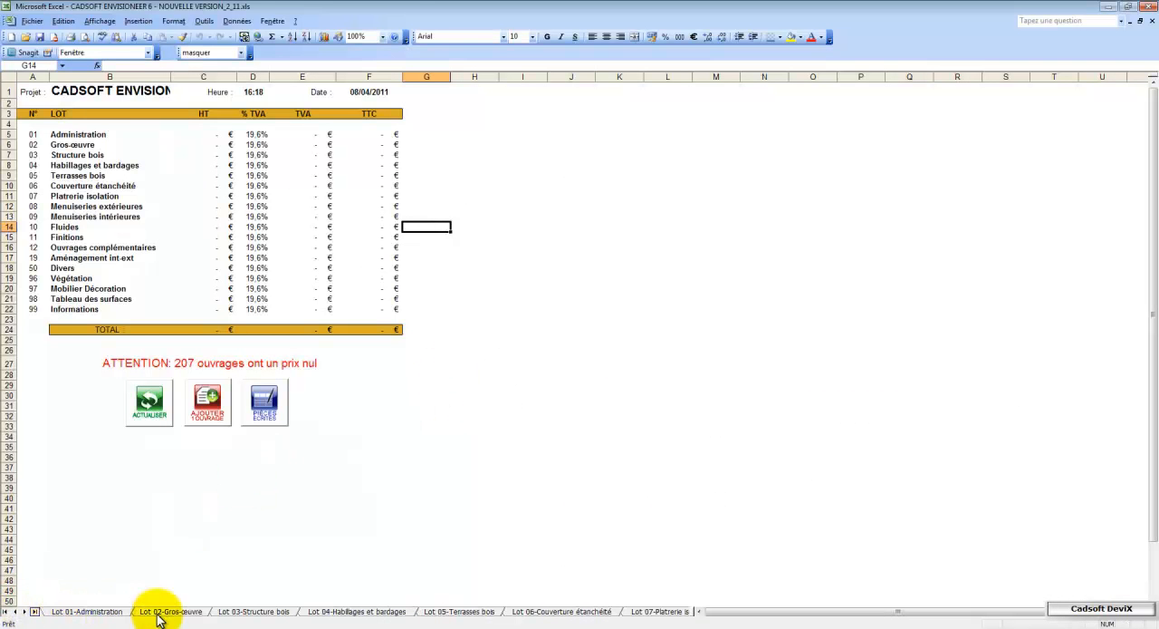
click(233, 612)
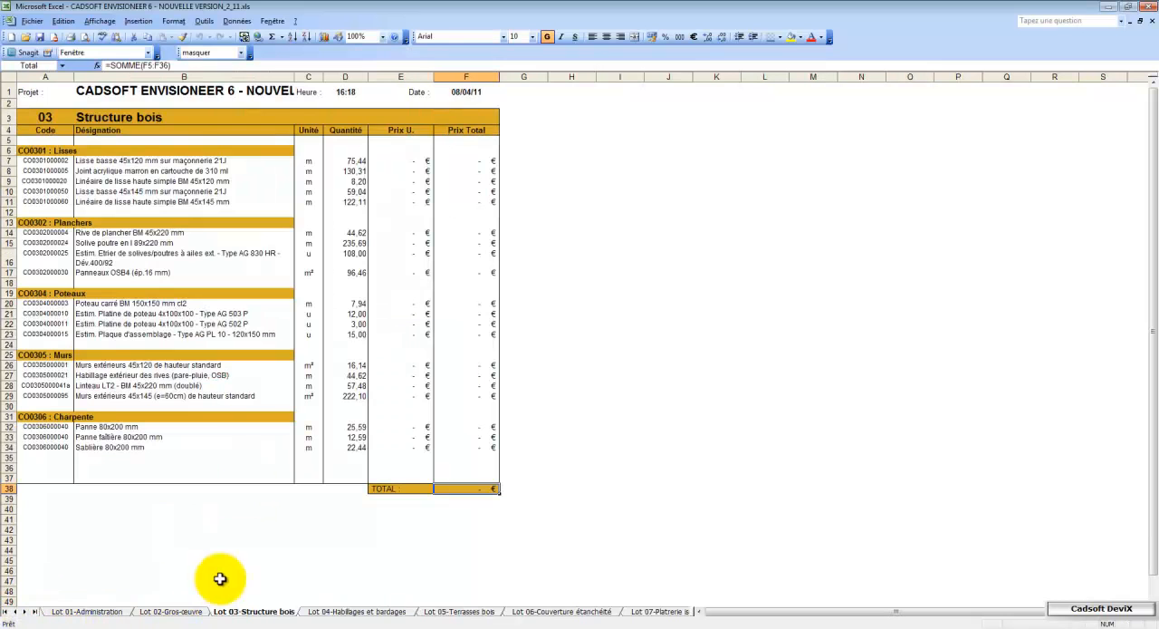
click(87, 399)
click(63, 396)
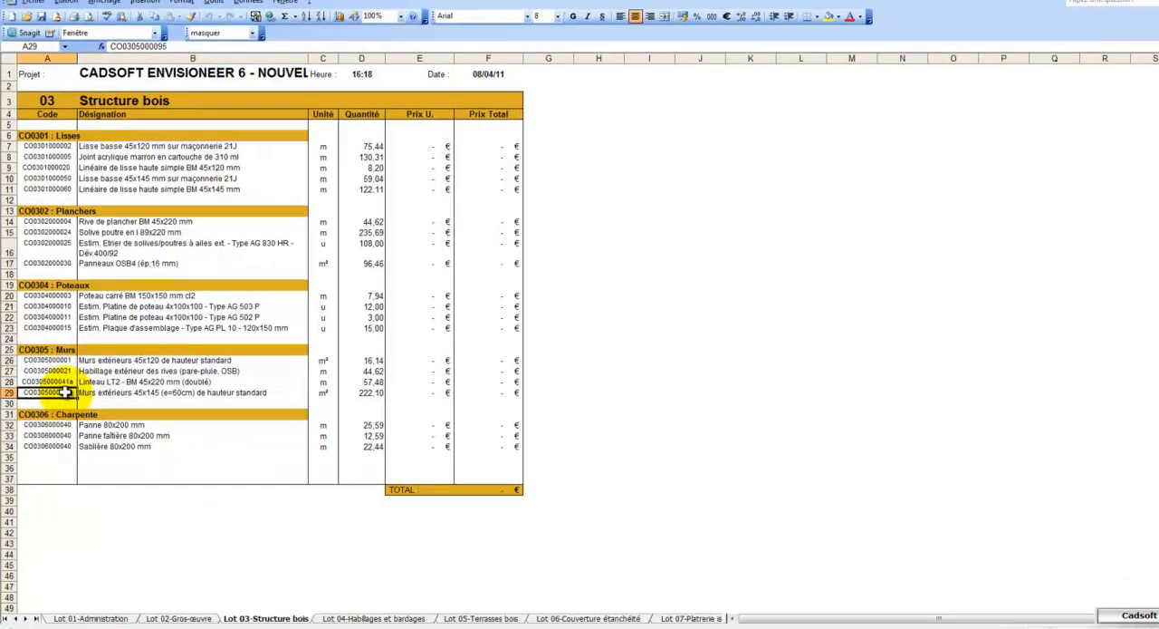
right_click(65, 394)
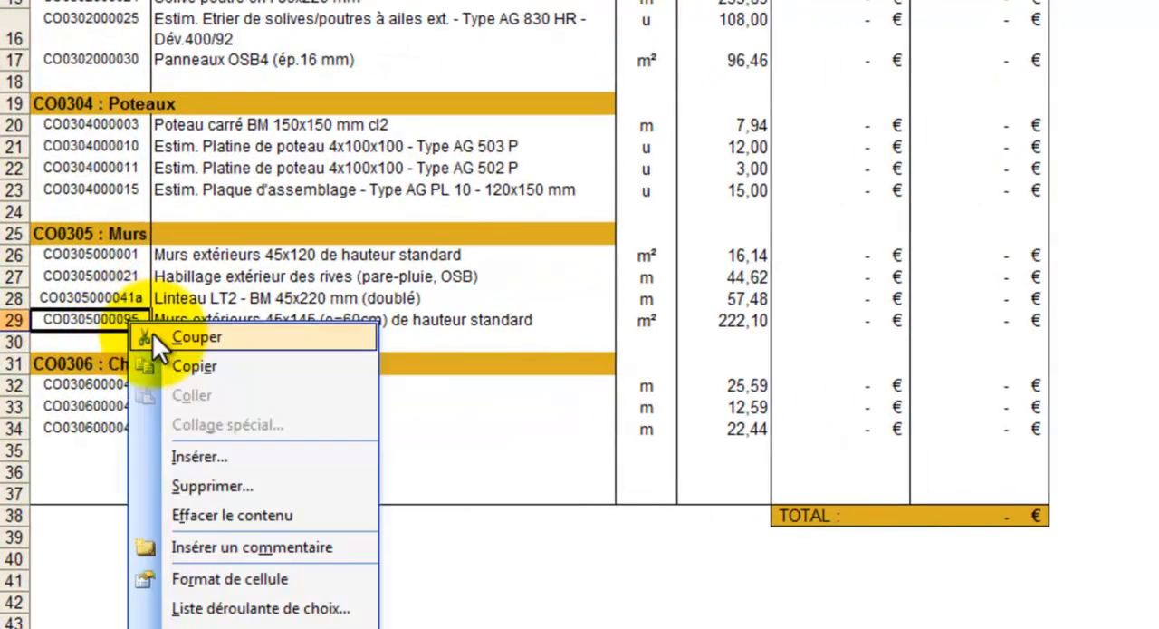
click(175, 359)
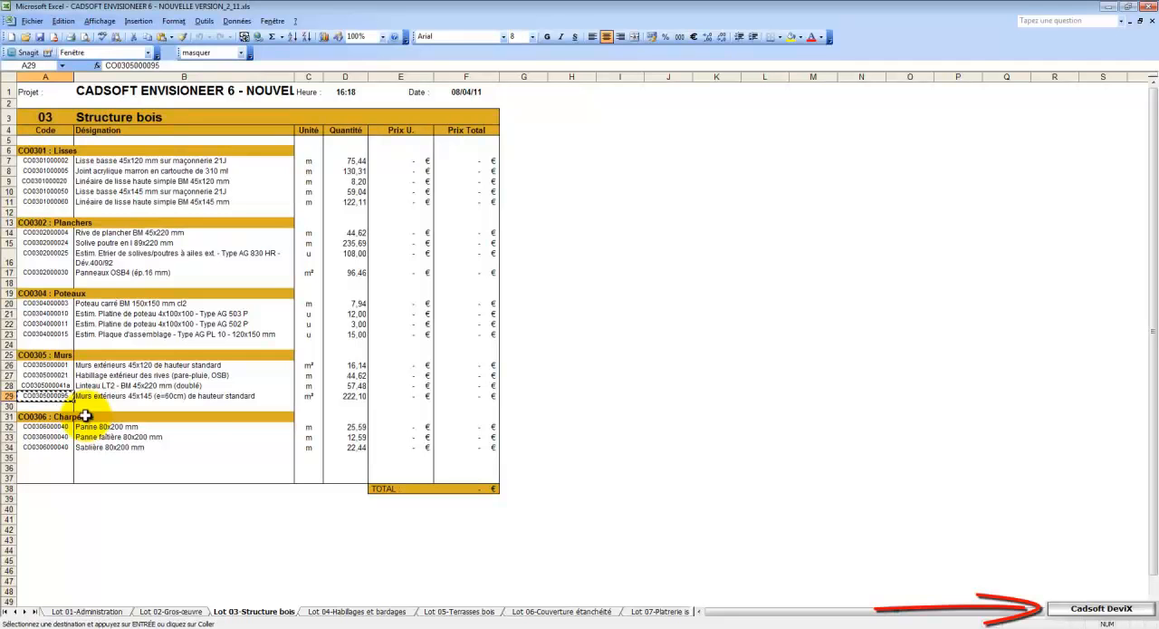
click(1081, 596)
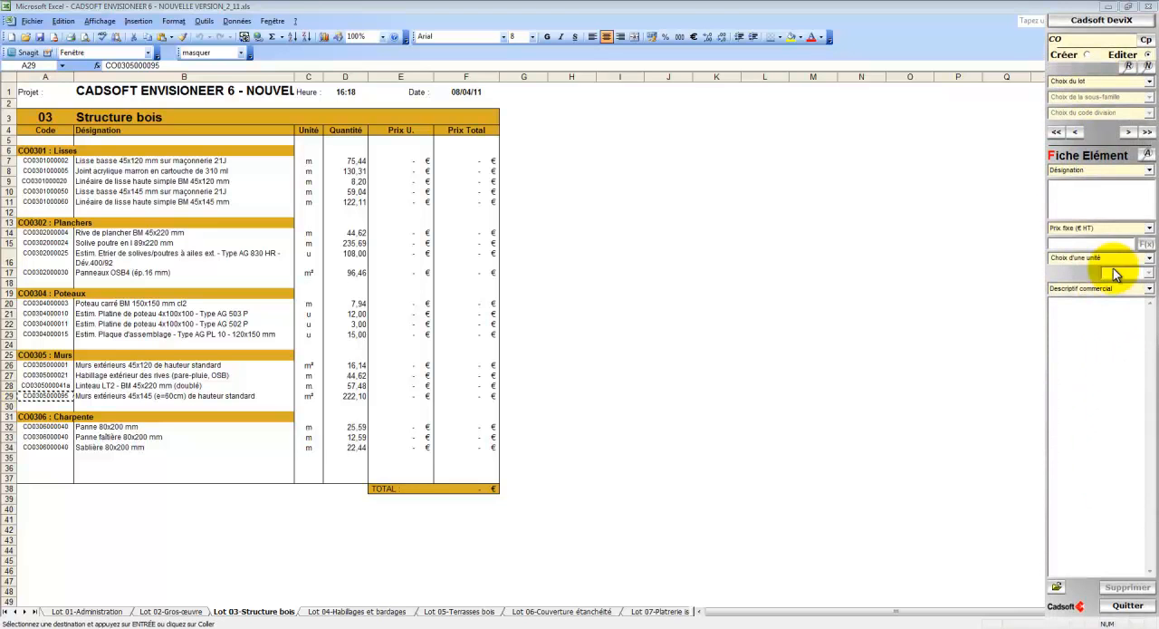
click(1129, 67)
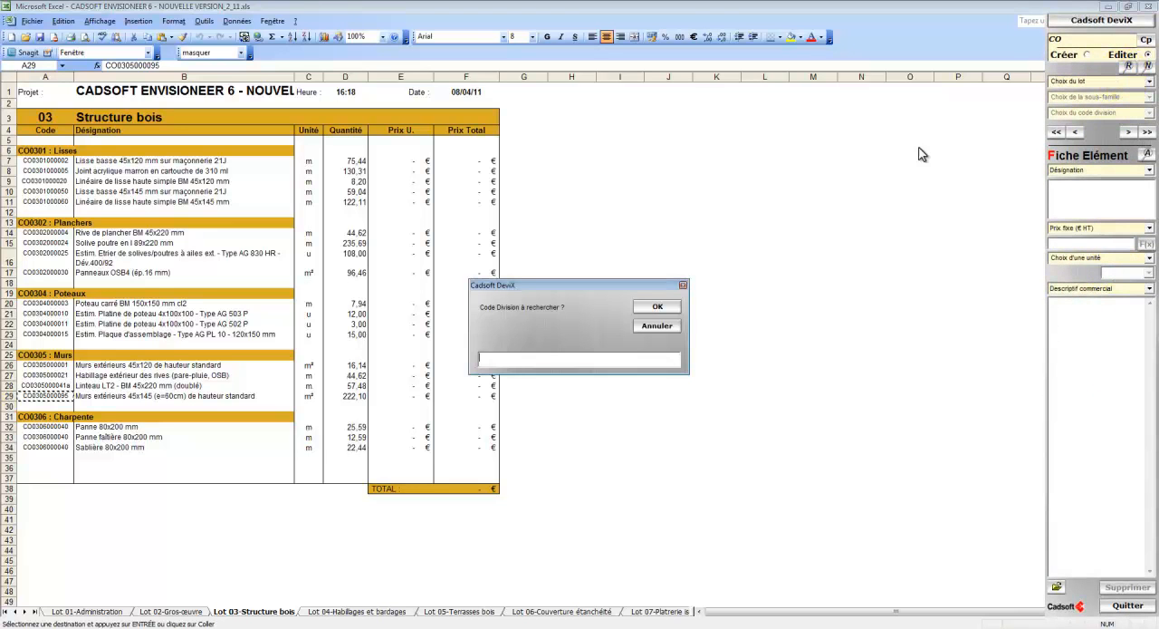
right_click(634, 362)
click(665, 410)
click(658, 308)
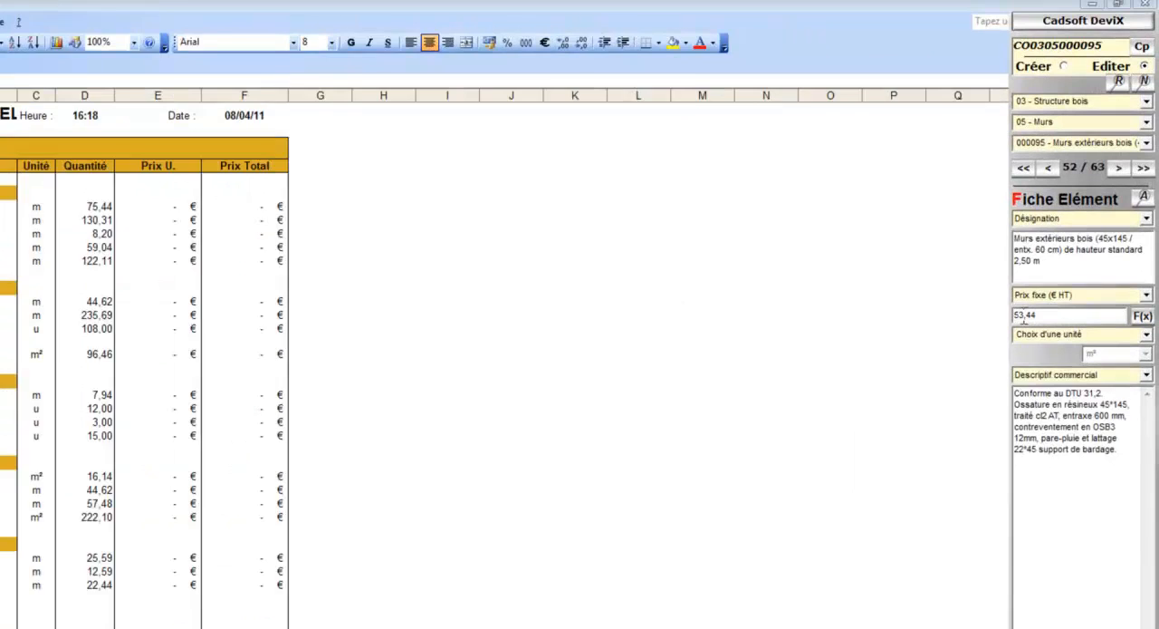
Set the fixed price (Prix fixe € HT) of the 45x145 exterior wood walls to 56,44
double_click(1006, 351)
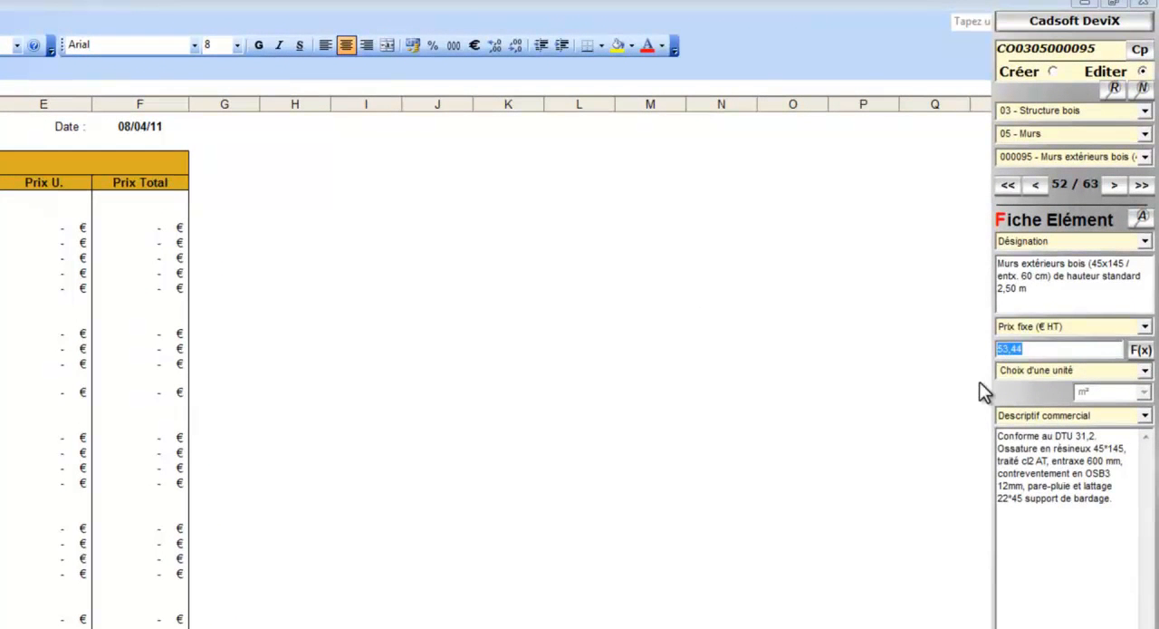
text(56,44)
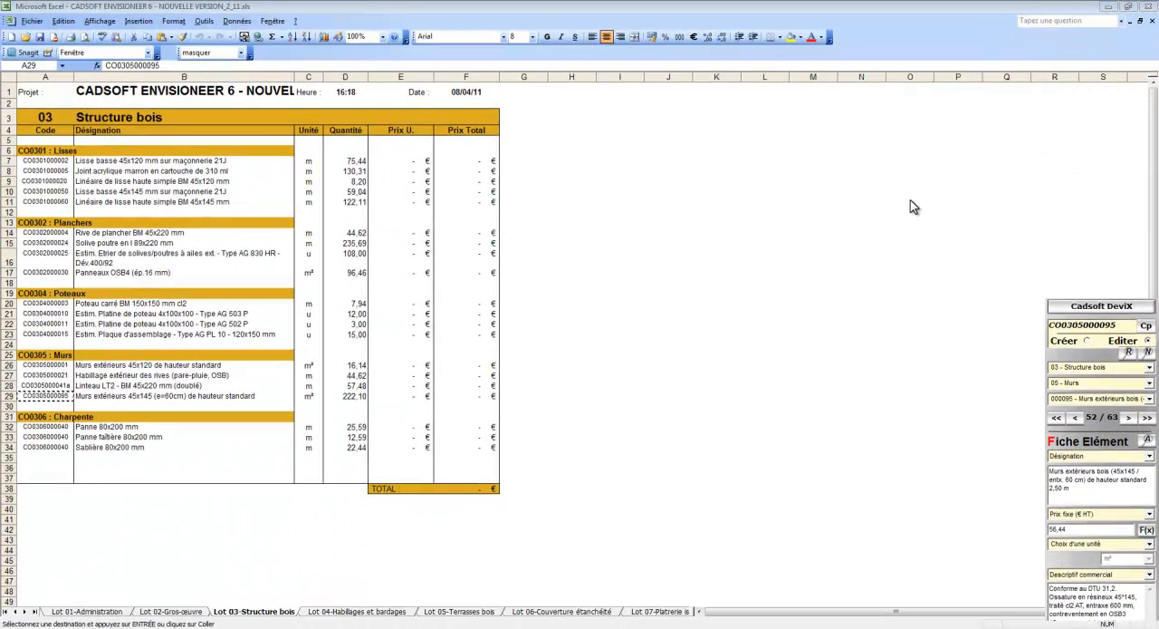
On the Synthèse sheet, update the quote by replacing current prices with Prix fixe (€ HT) and refreshing the units
click(33, 613)
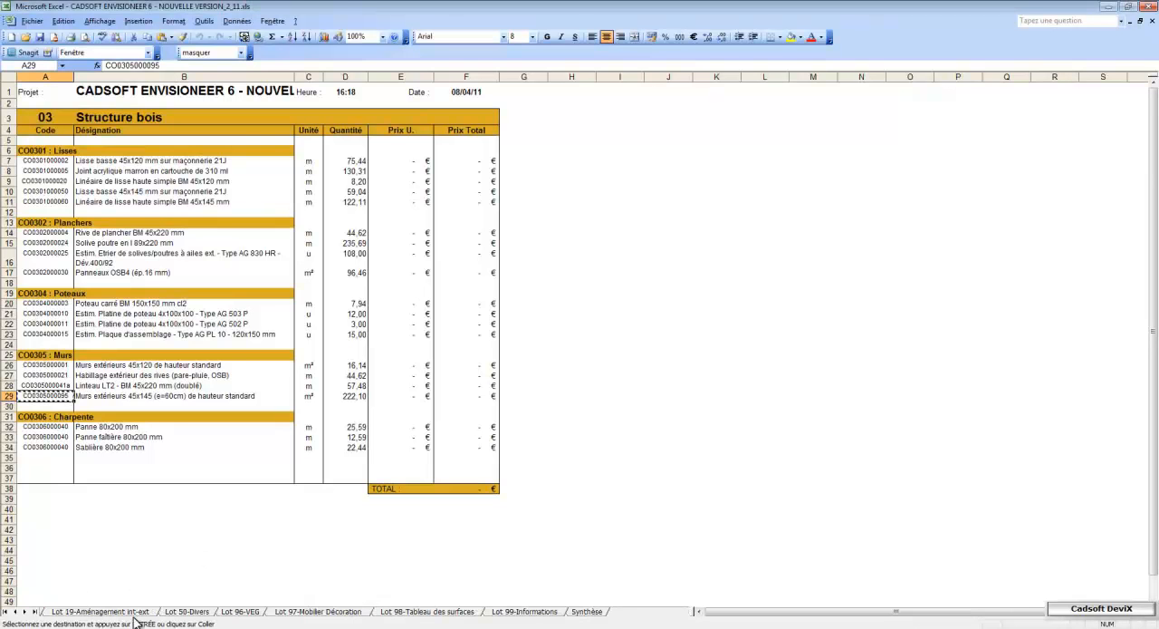
click(587, 612)
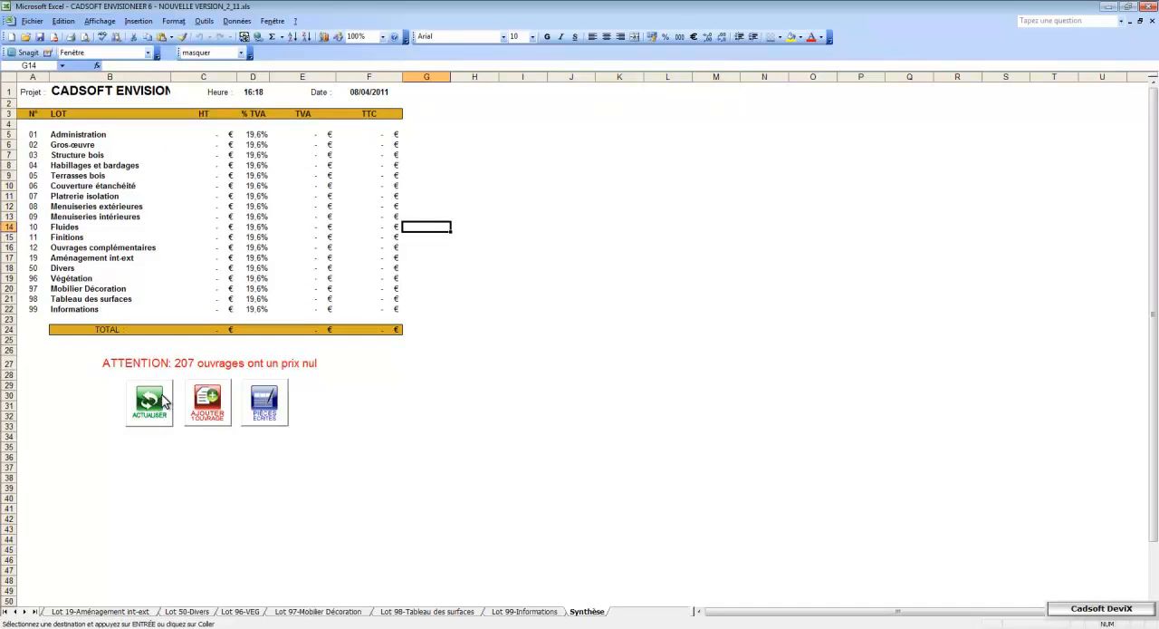
click(150, 402)
click(483, 341)
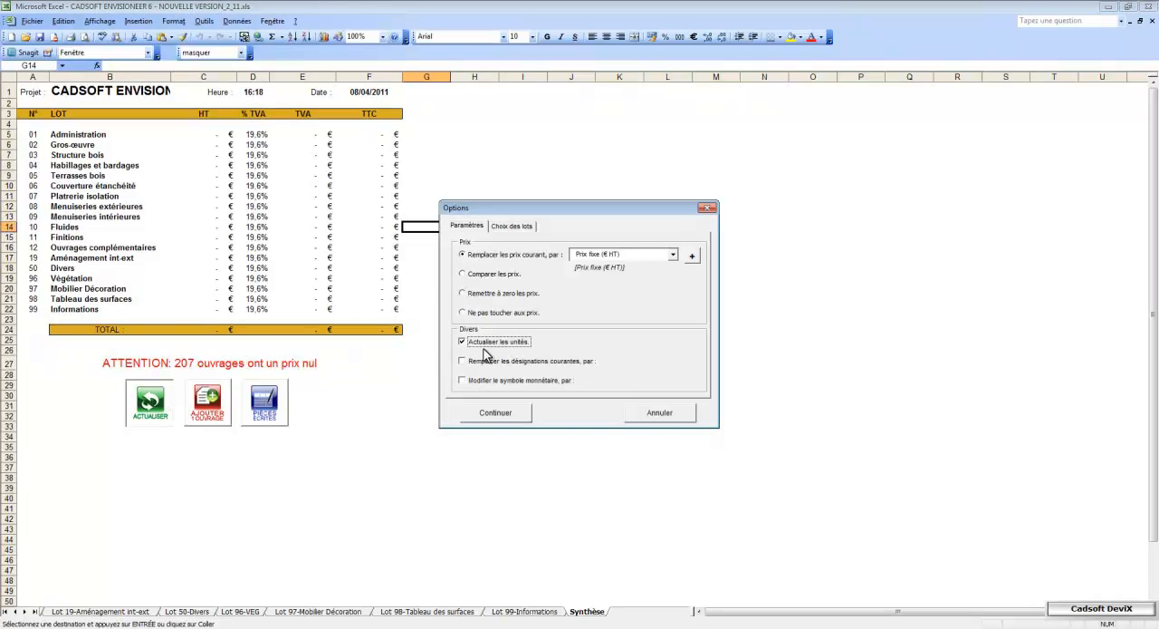
click(495, 411)
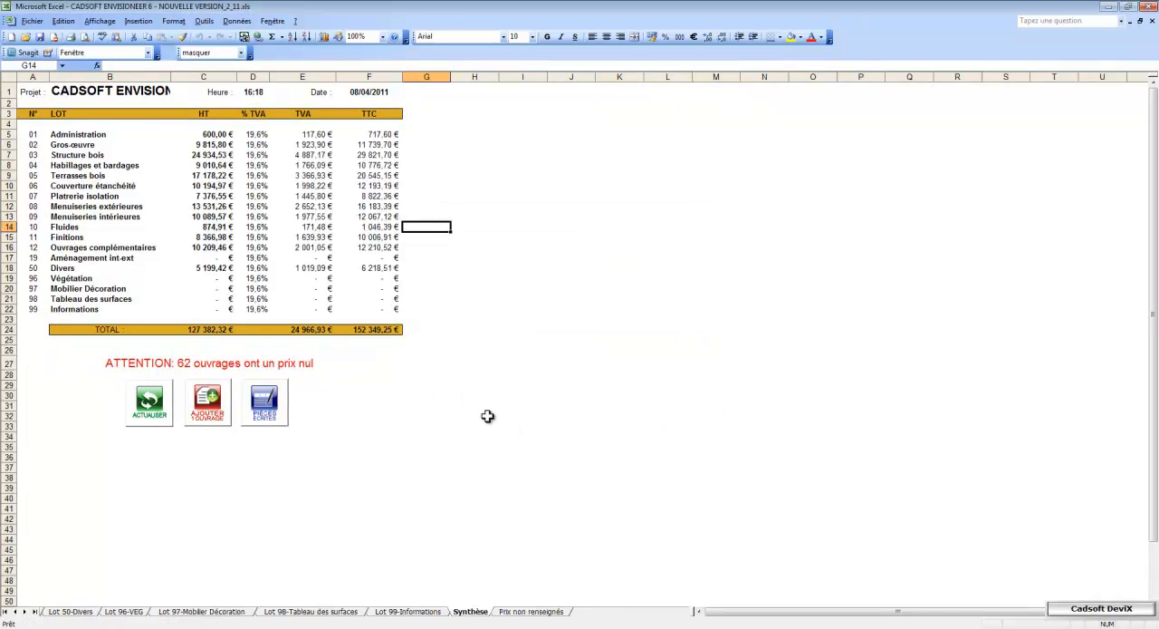
Check the updated unit price of the 45x145 exterior walls on the Lot 03-Structure bois sheet
click(6, 613)
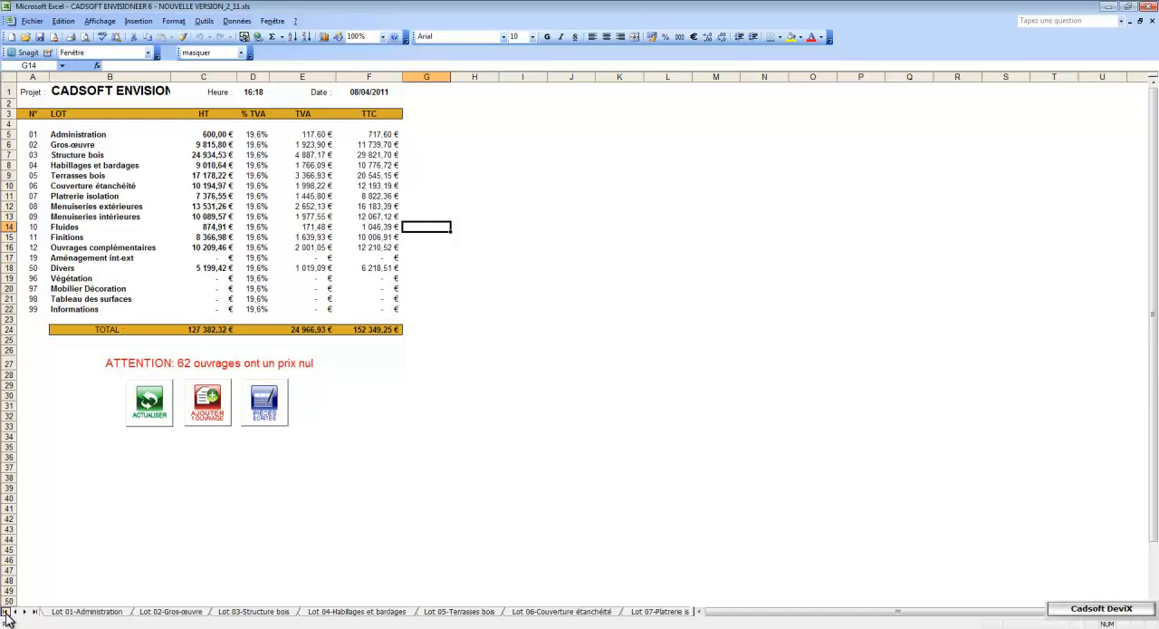
click(231, 612)
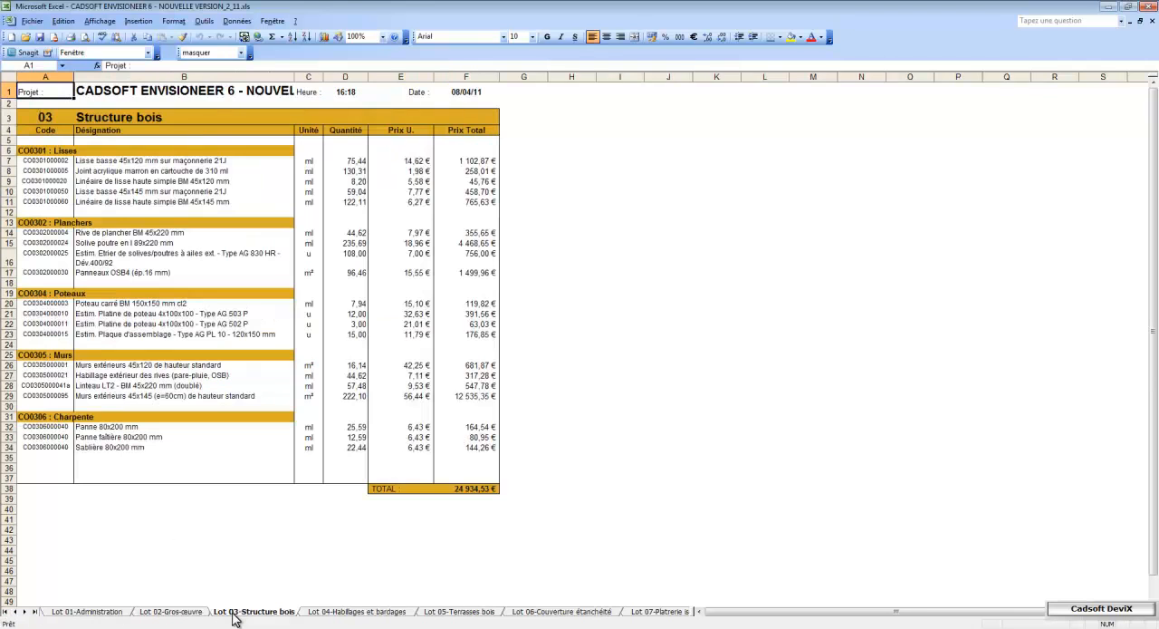
click(9, 396)
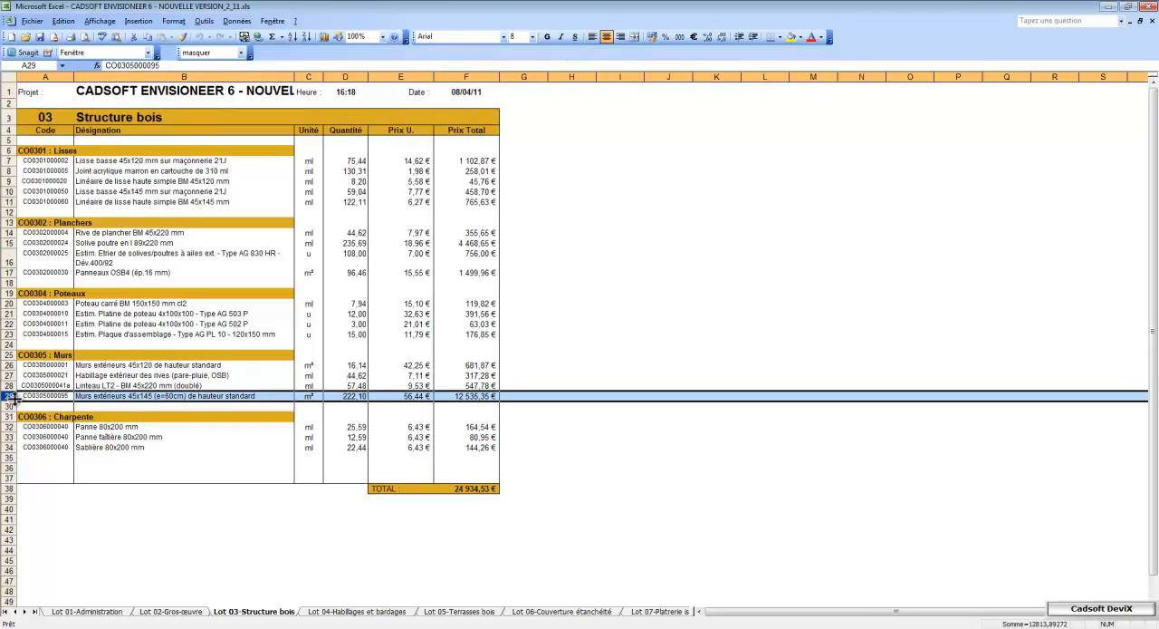
click(407, 396)
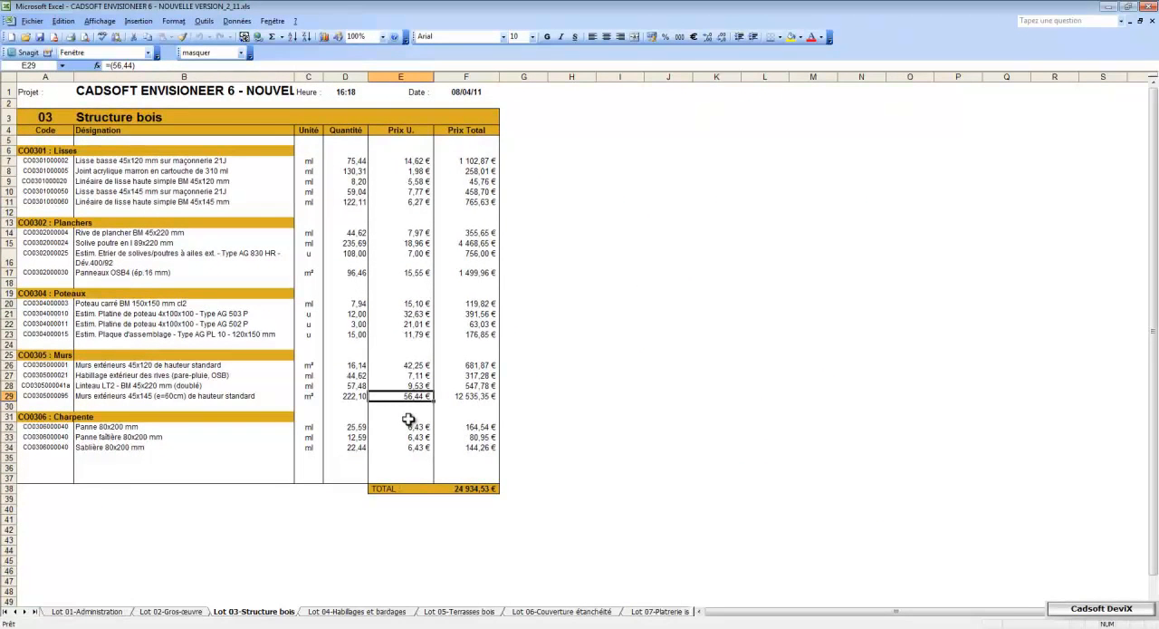
From the Synthèse sheet, start adding works and select Dossier de permis de construire, Demande de label qualité and Etude thermique under Administration, Commercial Permis
click(35, 612)
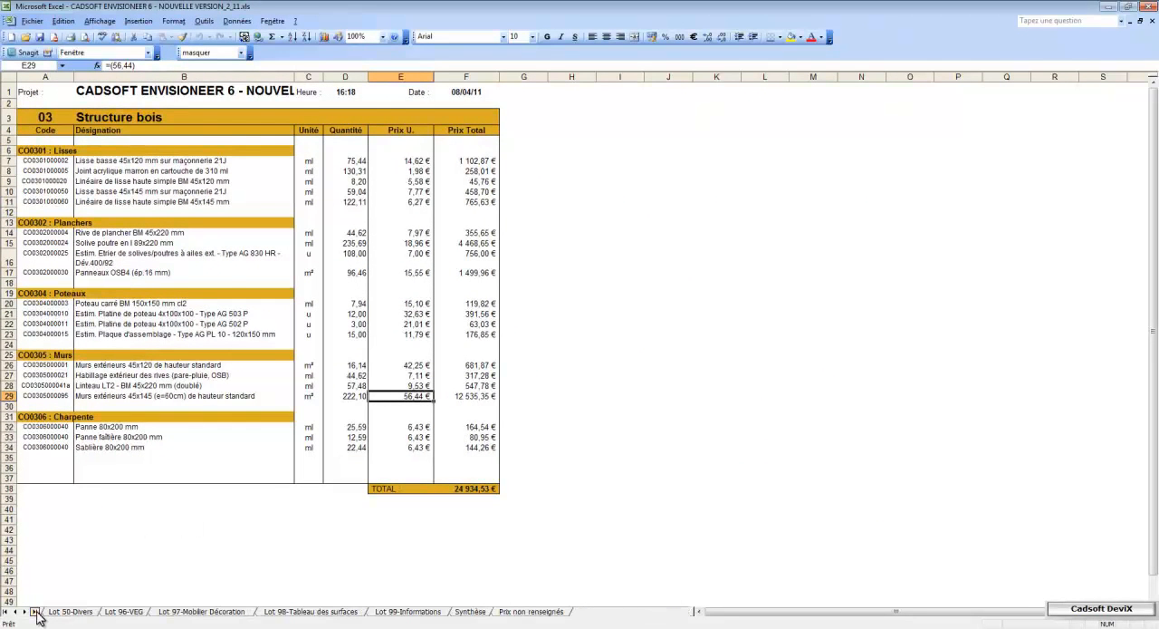
click(470, 611)
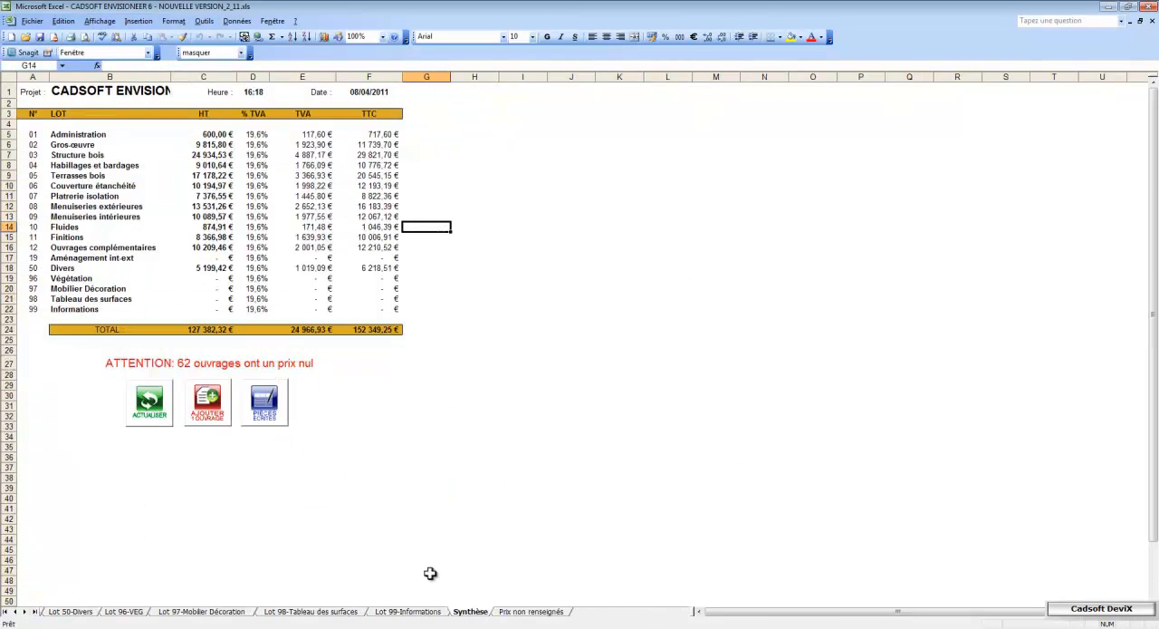
click(208, 407)
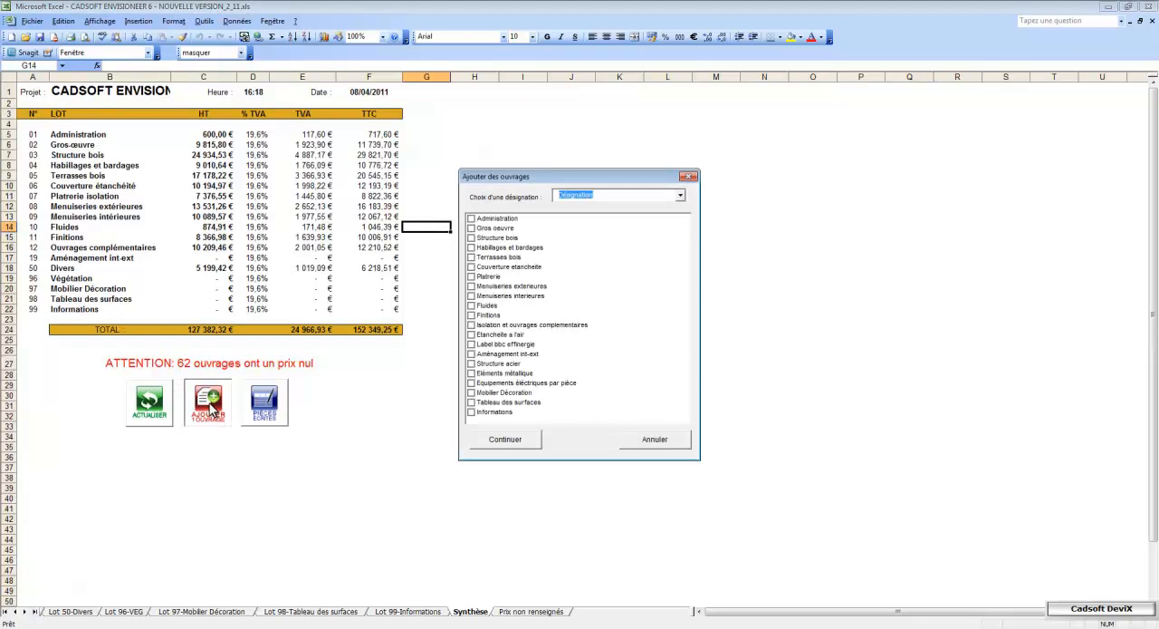
click(490, 219)
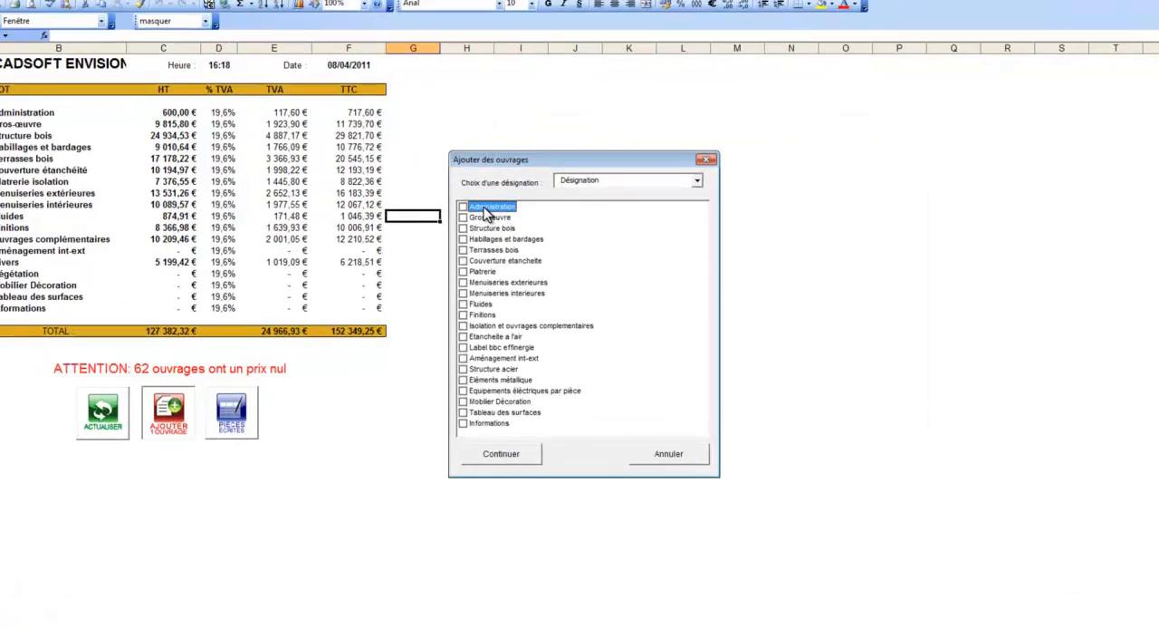
double_click(466, 156)
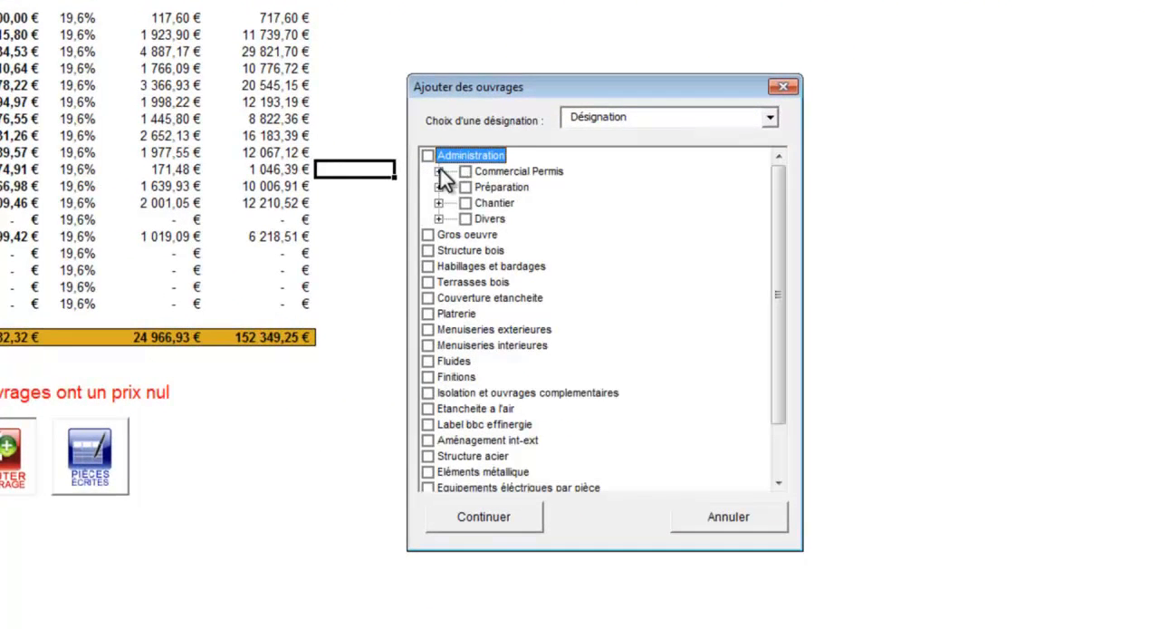
click(440, 171)
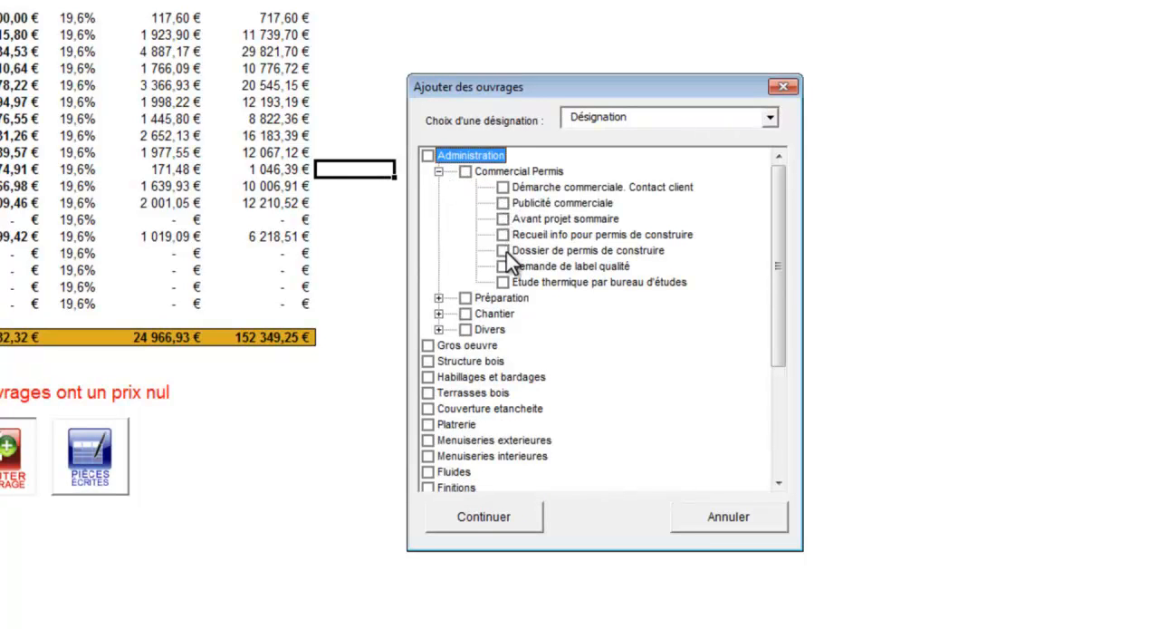
click(503, 283)
Select Installation de chantier, Clôture de chantier and Sanitaires de chantier under Chantier, and add all selected works to the quote
click(440, 314)
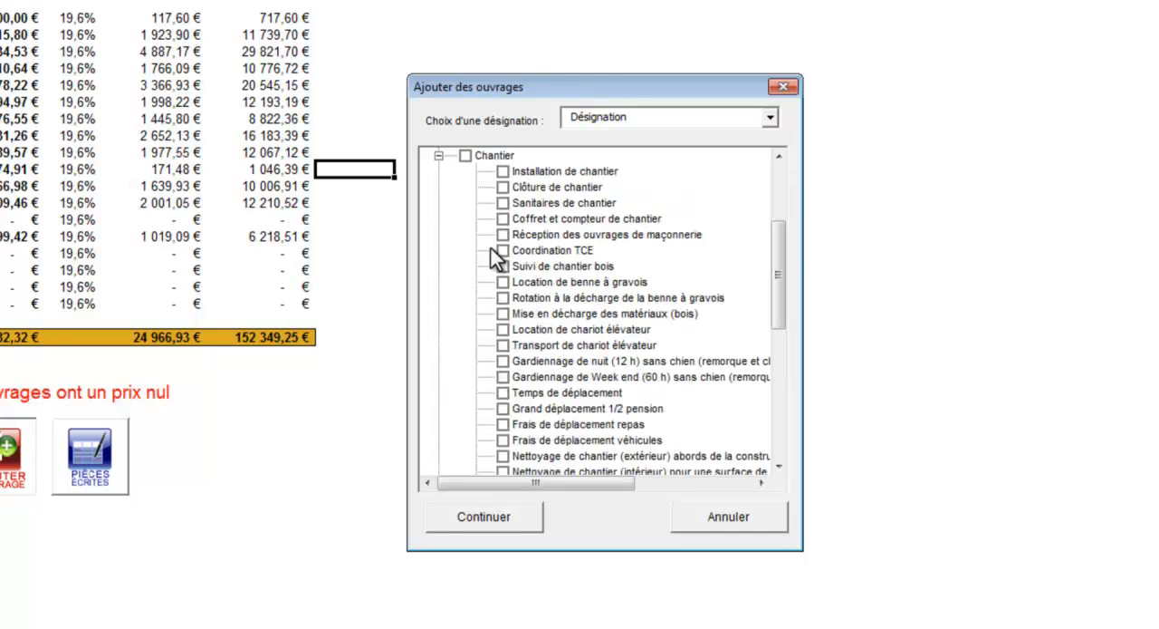
click(503, 171)
click(503, 187)
click(502, 203)
click(520, 518)
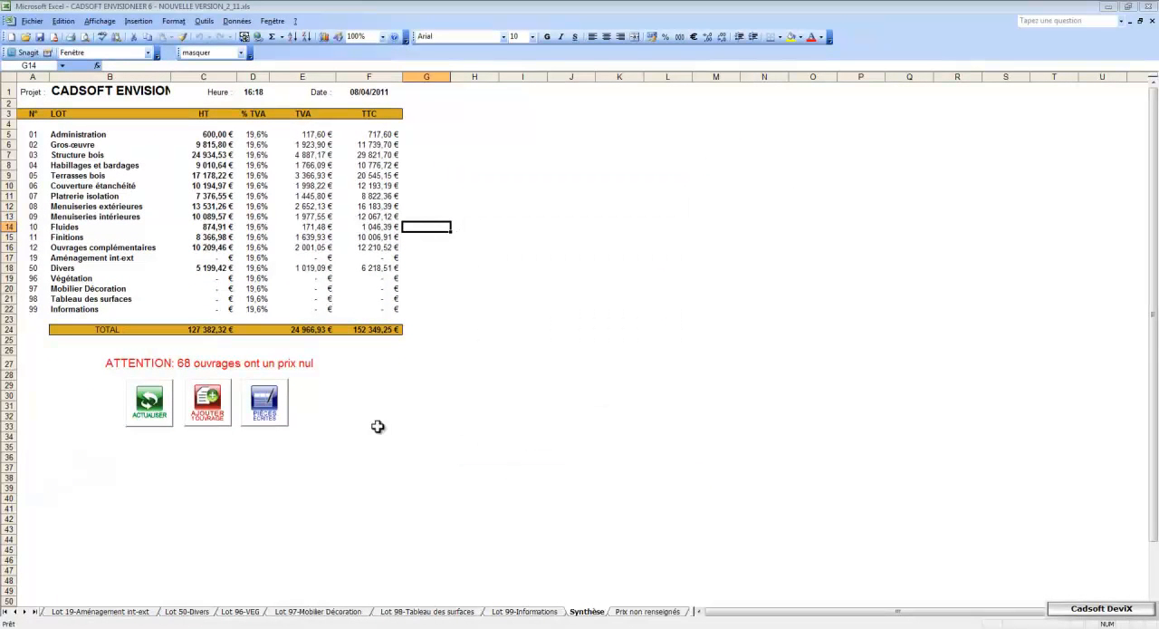
Update the quote's prices for the added works and open the Lot 01-Administration sheet
click(161, 410)
click(471, 412)
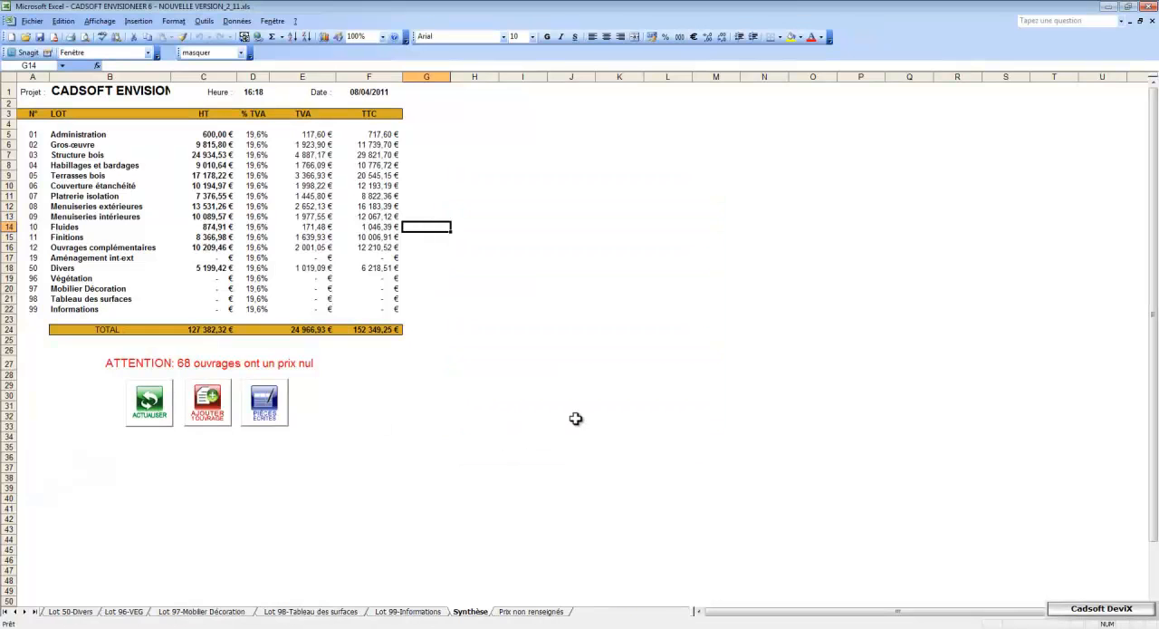
click(9, 610)
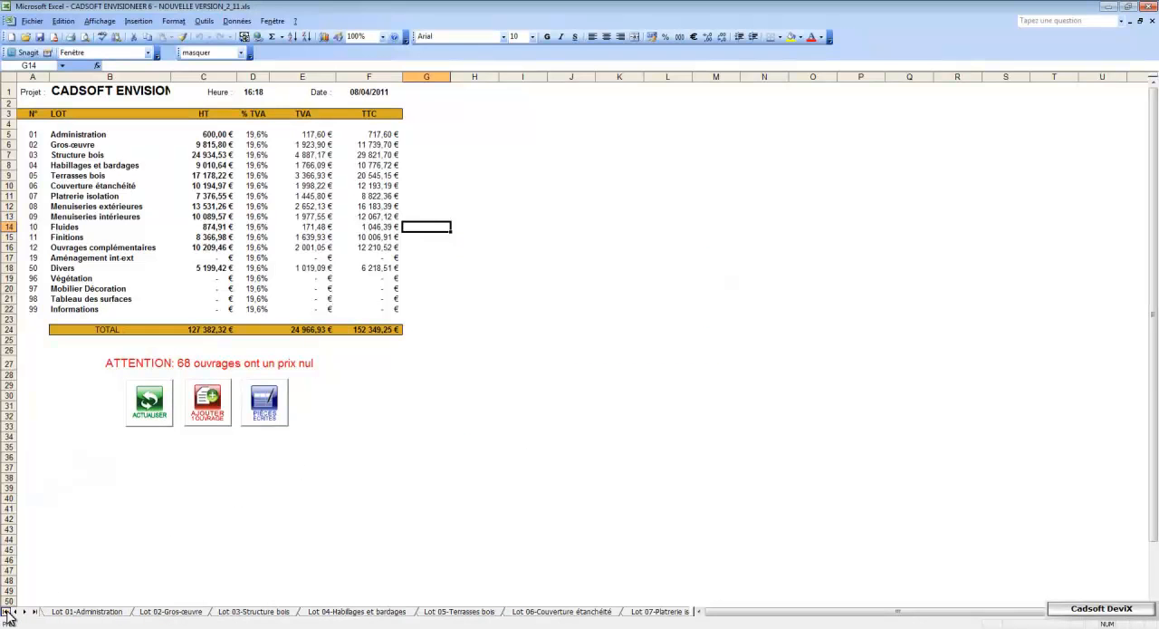
click(72, 613)
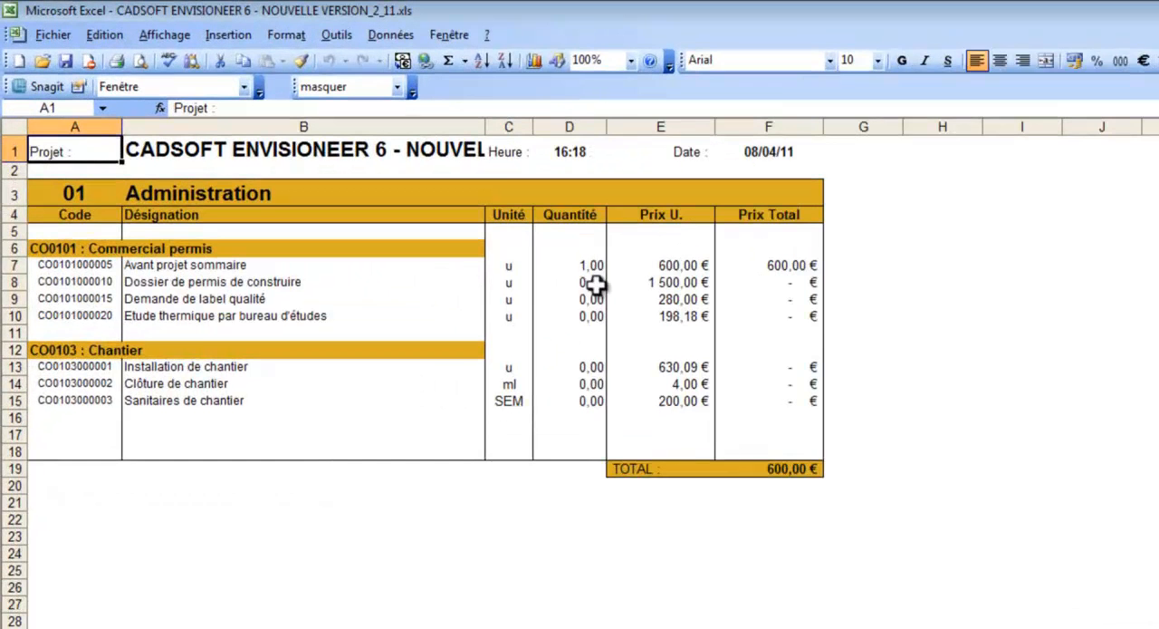
Set the quantities of Dossier de permis de construire, Demande de label qualité and Etude thermique par bureau d'études to 1 each
click(419, 201)
text(1)
click(627, 315)
text(1)
click(628, 333)
text(1)
Enter the Chantier quantities: 1 for Installation de chantier, 50 for Clôture de chantier and 3 for Sanitaires de chantier
click(625, 386)
text(1)
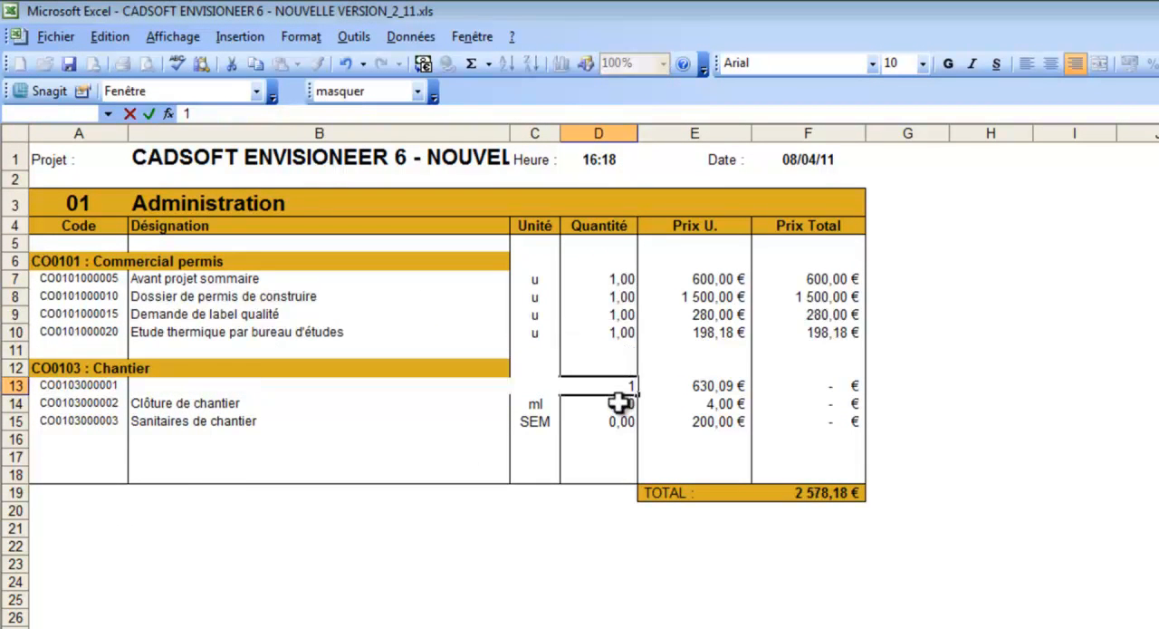
click(623, 404)
text(50)
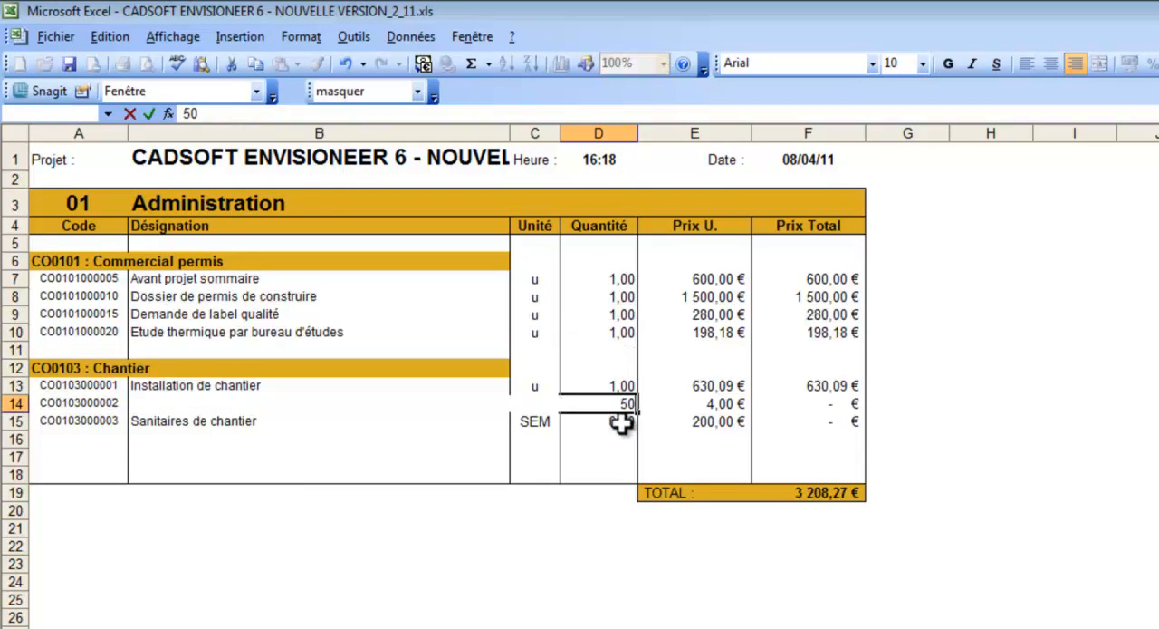
click(622, 422)
text(3)
click(620, 436)
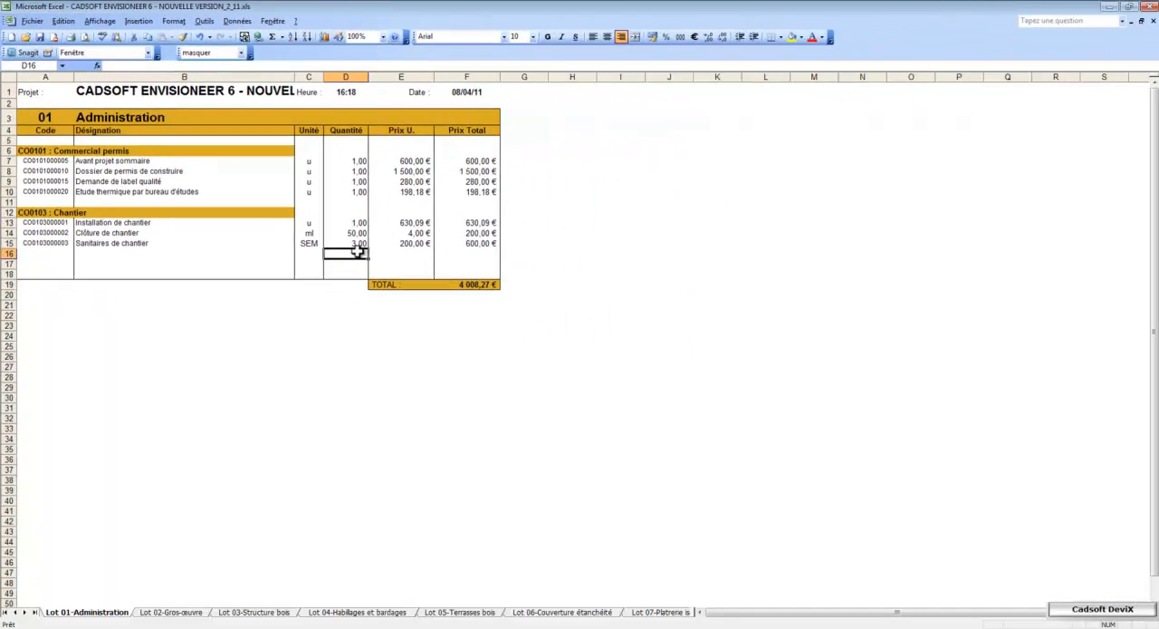
From the Synthèse sheet, set up a Pièces Ecrites document of type 01.DCE ou Appel d'offre and fill in its Affaire N°
click(35, 613)
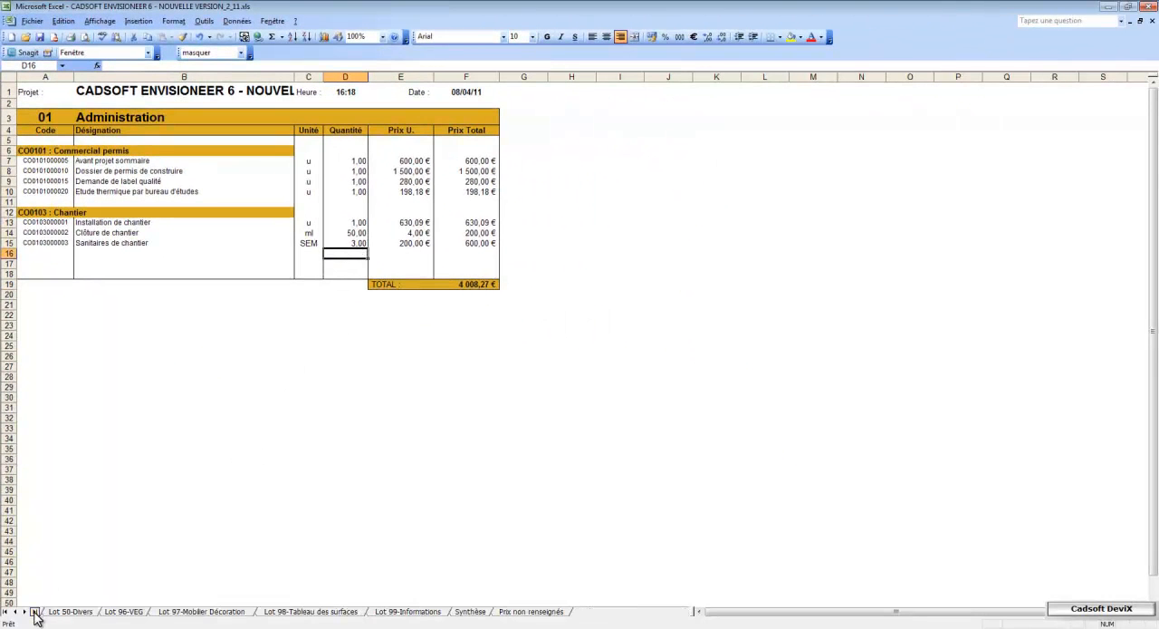
click(470, 612)
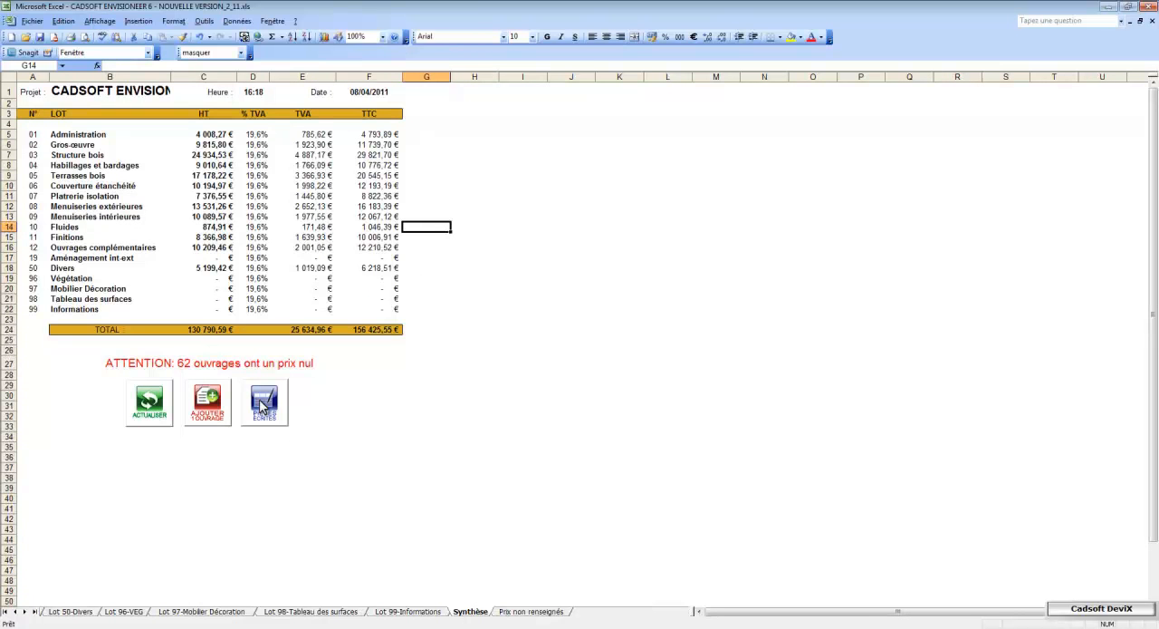
click(262, 407)
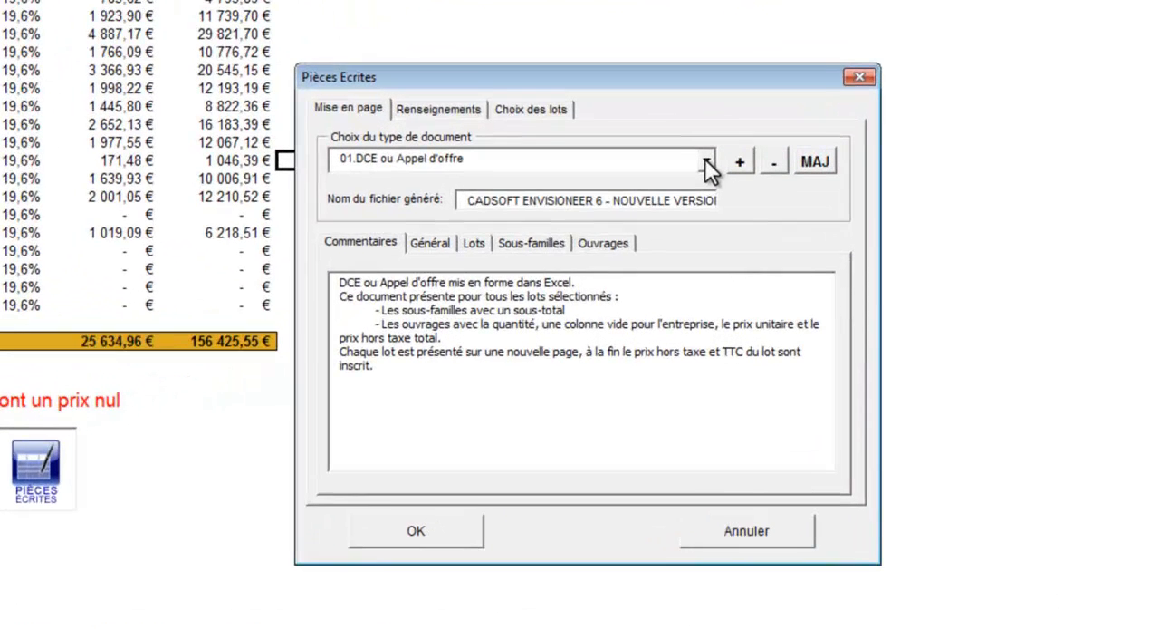
click(706, 161)
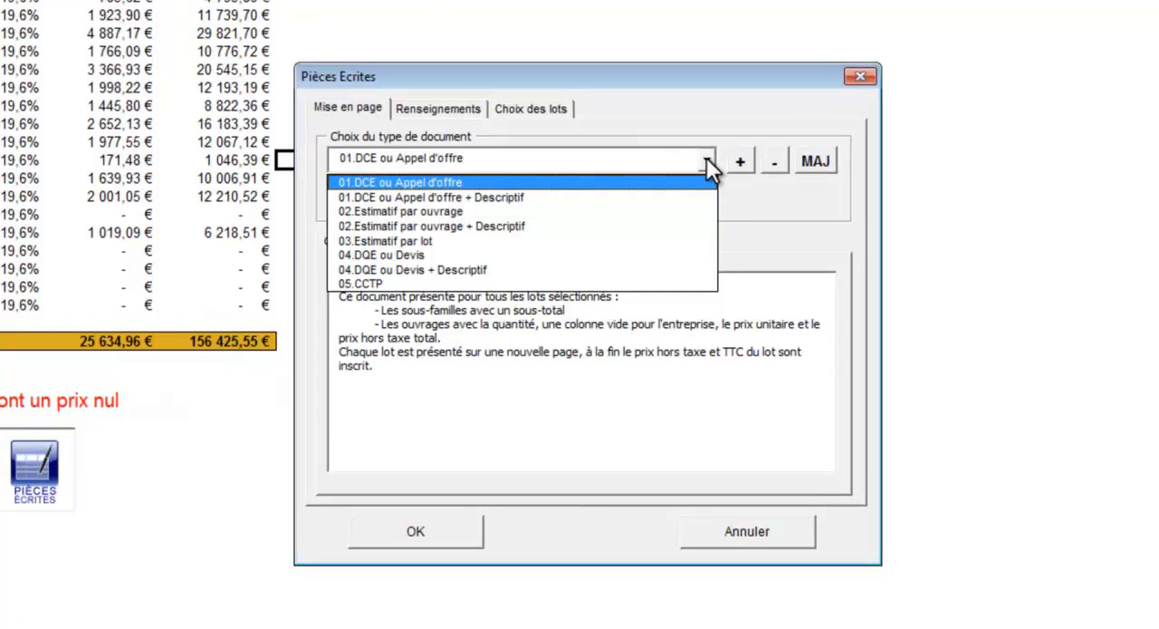
click(706, 160)
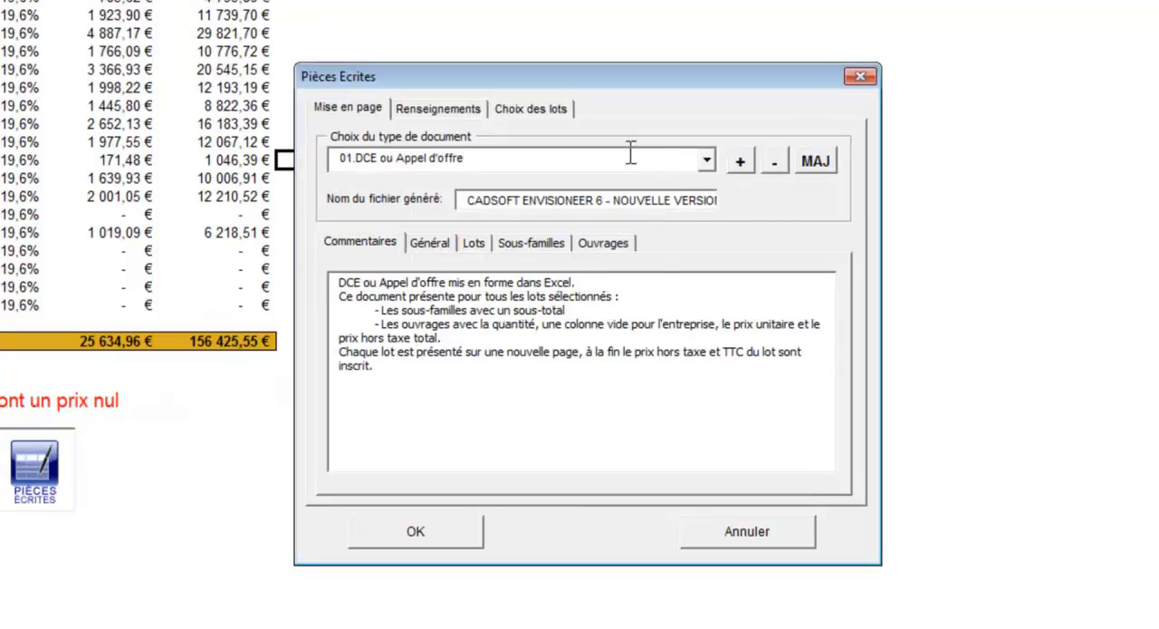
click(459, 110)
click(500, 215)
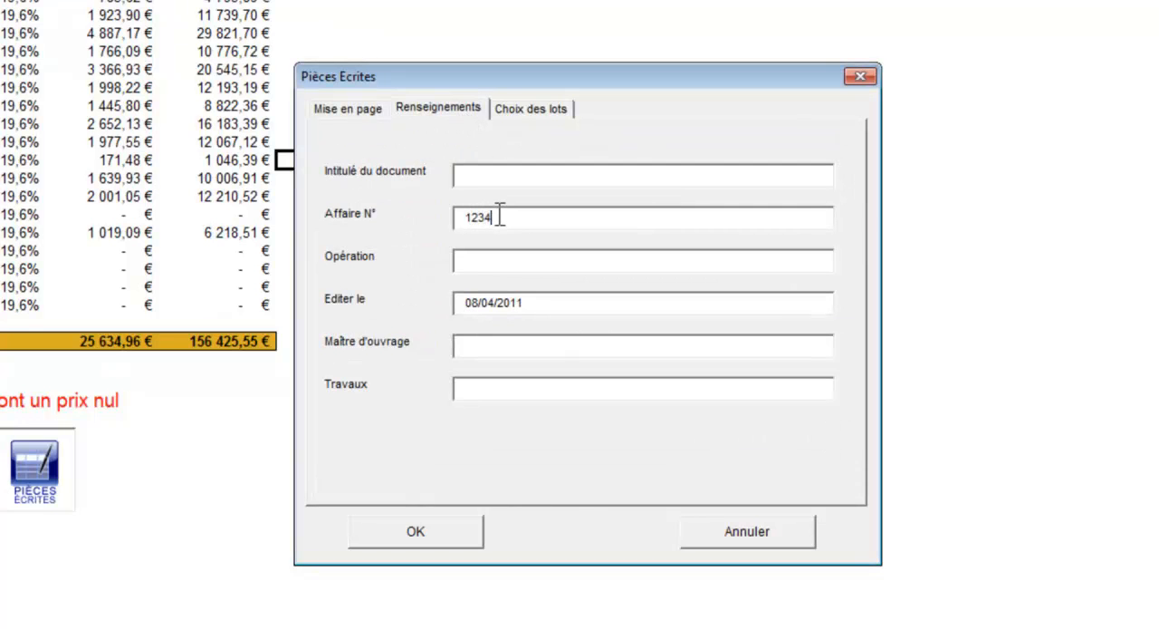
Exclude Lots 01, 03, 04, 05, 06, 08, 09 and 10 from the written document
click(525, 111)
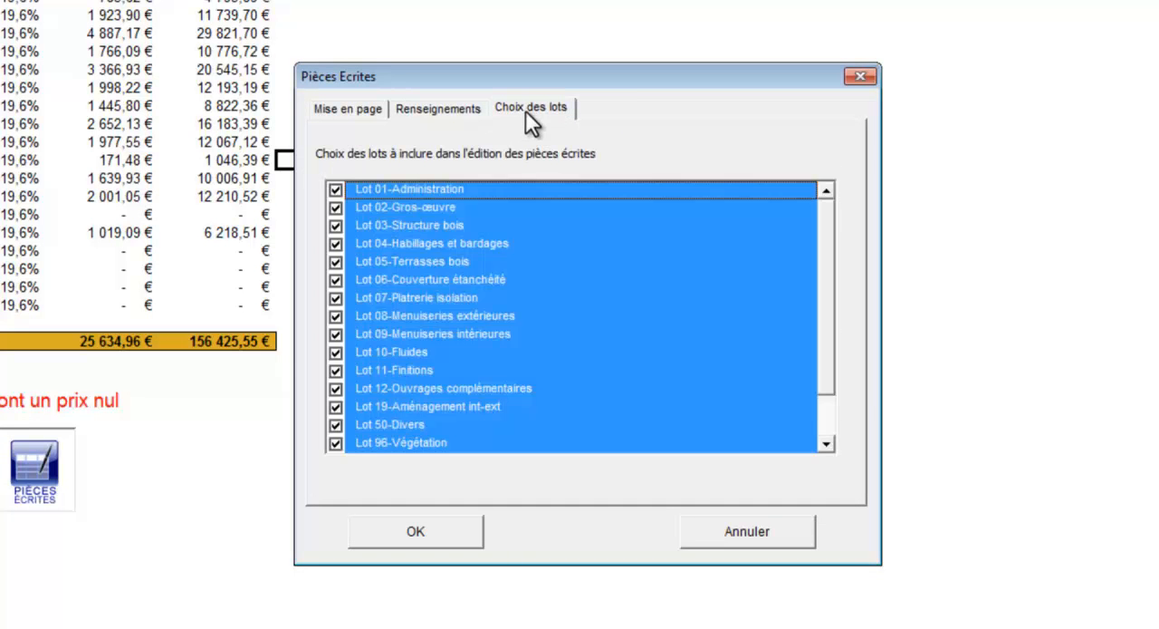
click(335, 189)
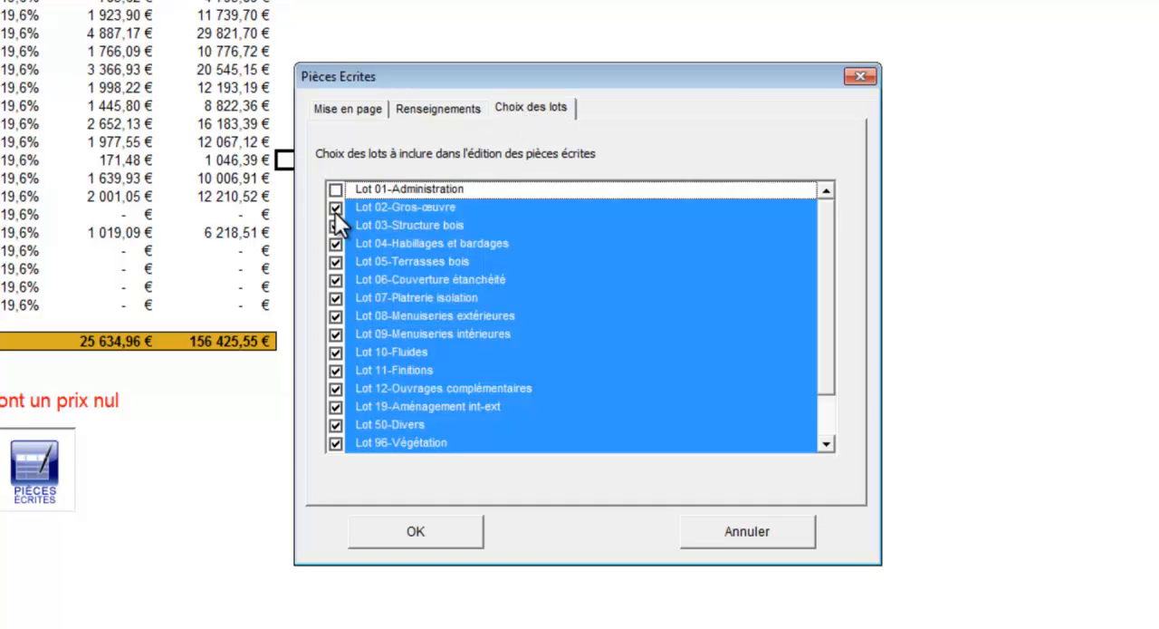
click(334, 226)
click(336, 244)
click(336, 261)
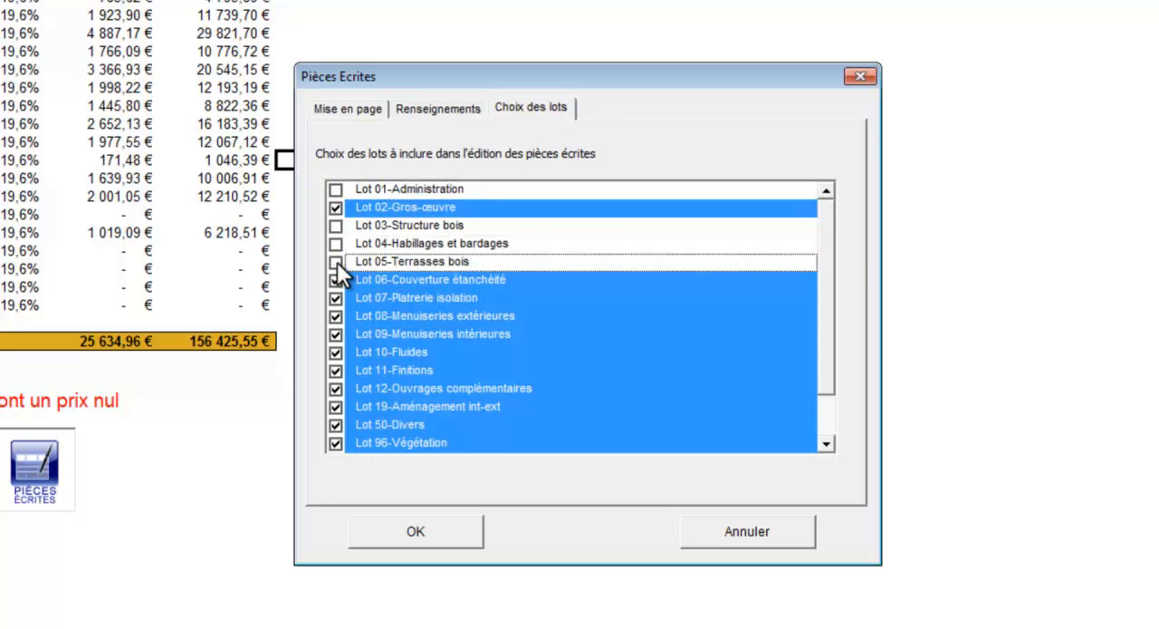
click(335, 281)
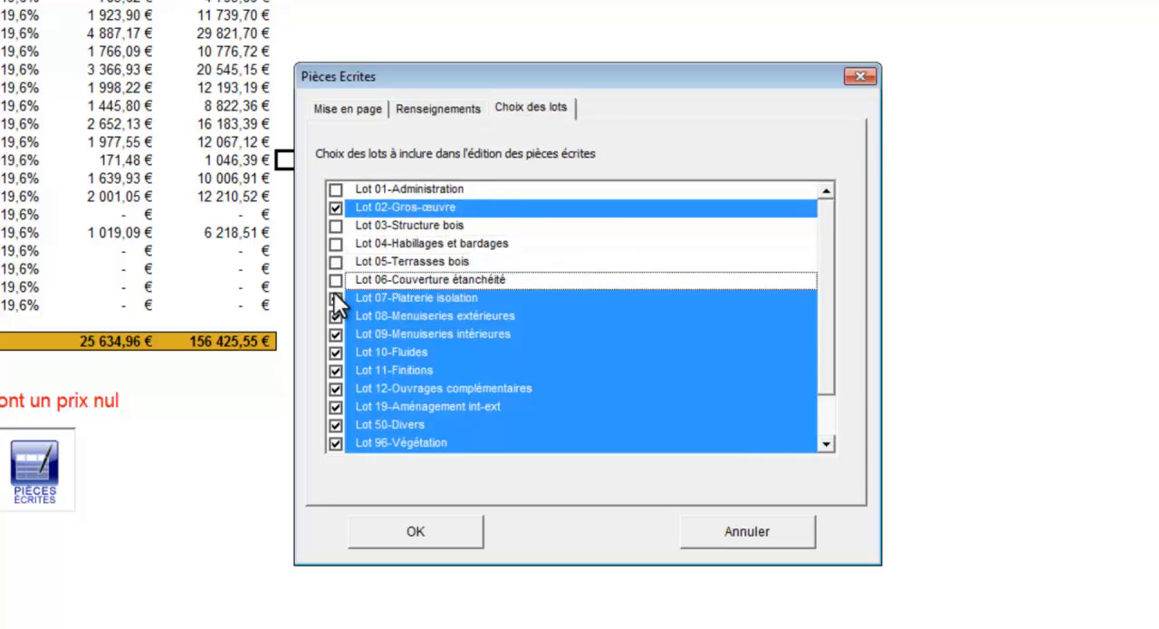
click(334, 316)
click(335, 335)
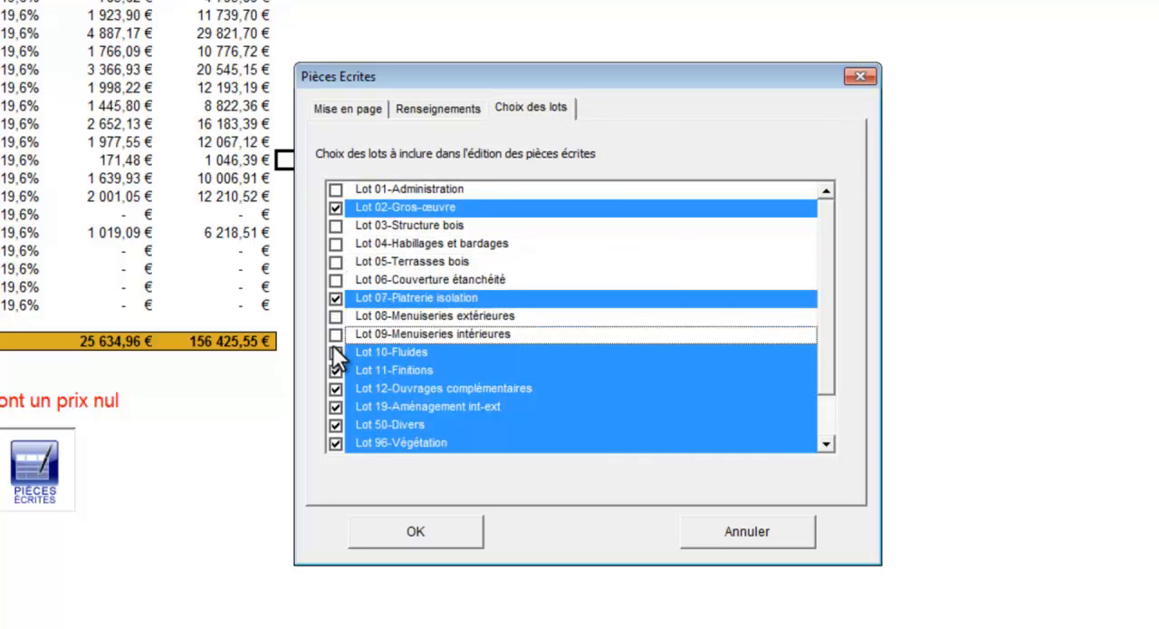
click(333, 350)
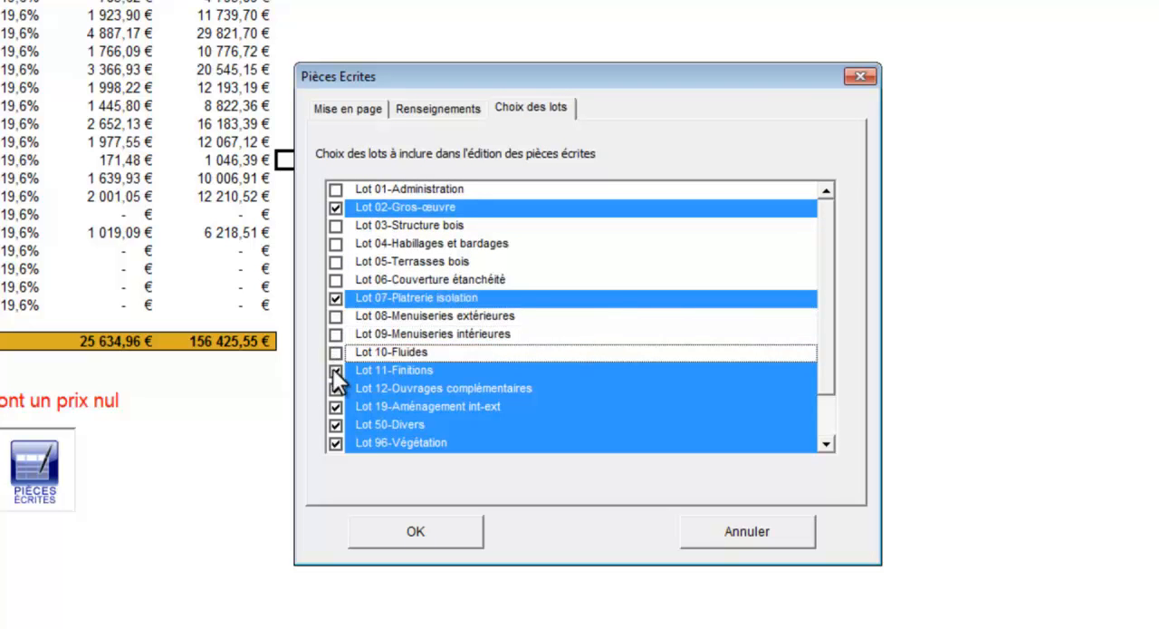
Exclude Lots 12, 19, 50, 96 and 97 as well, and generate the DCE document
click(333, 387)
click(334, 406)
click(333, 424)
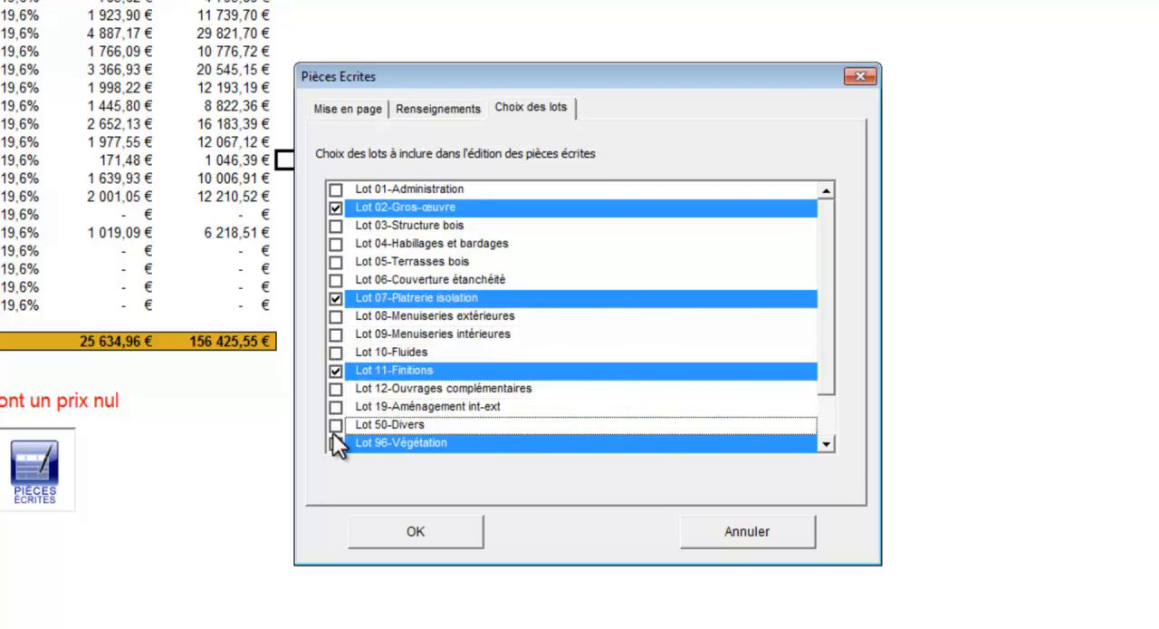
click(336, 442)
click(827, 444)
click(827, 444)
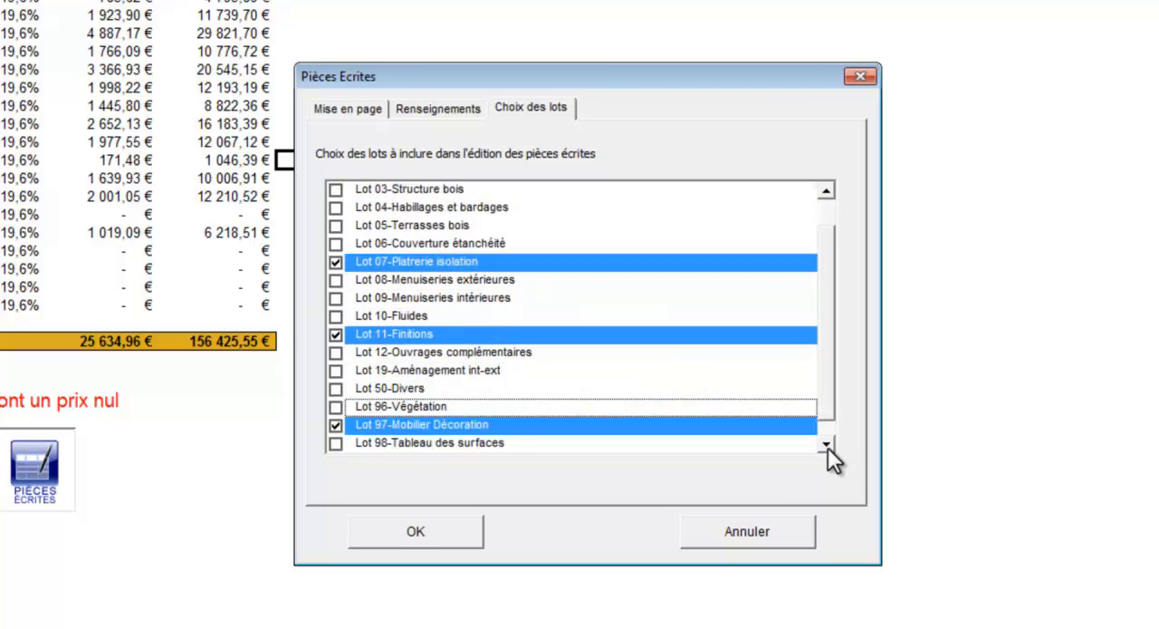
click(827, 444)
click(335, 405)
click(421, 527)
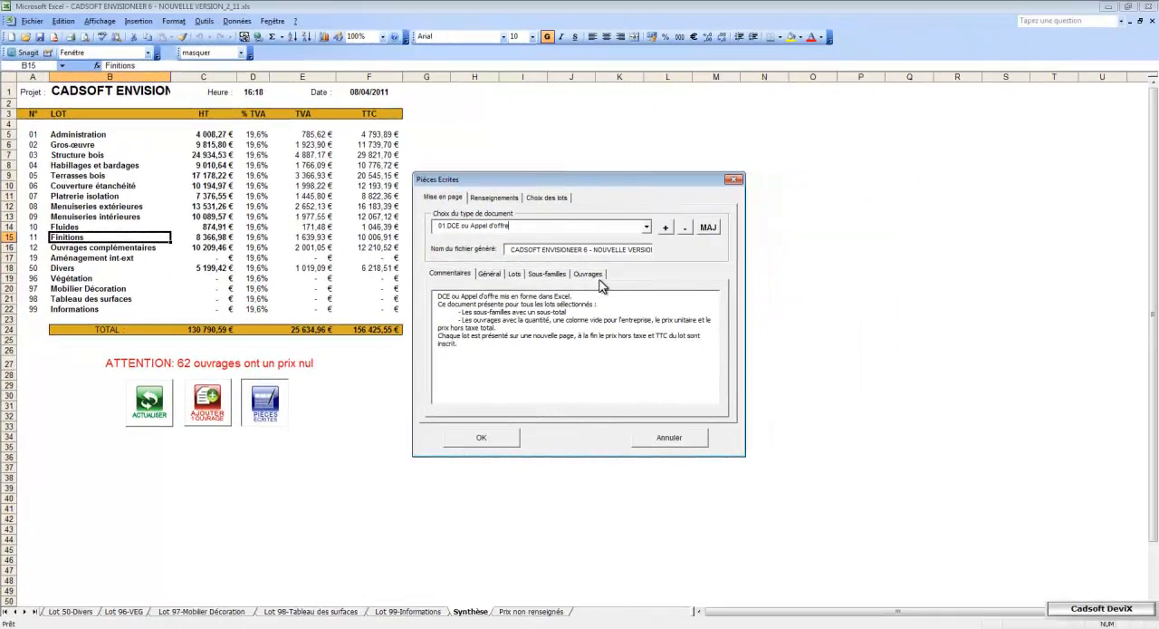
Generate a second written document using the type 04.DQE ou Devis + Descriptif
click(646, 226)
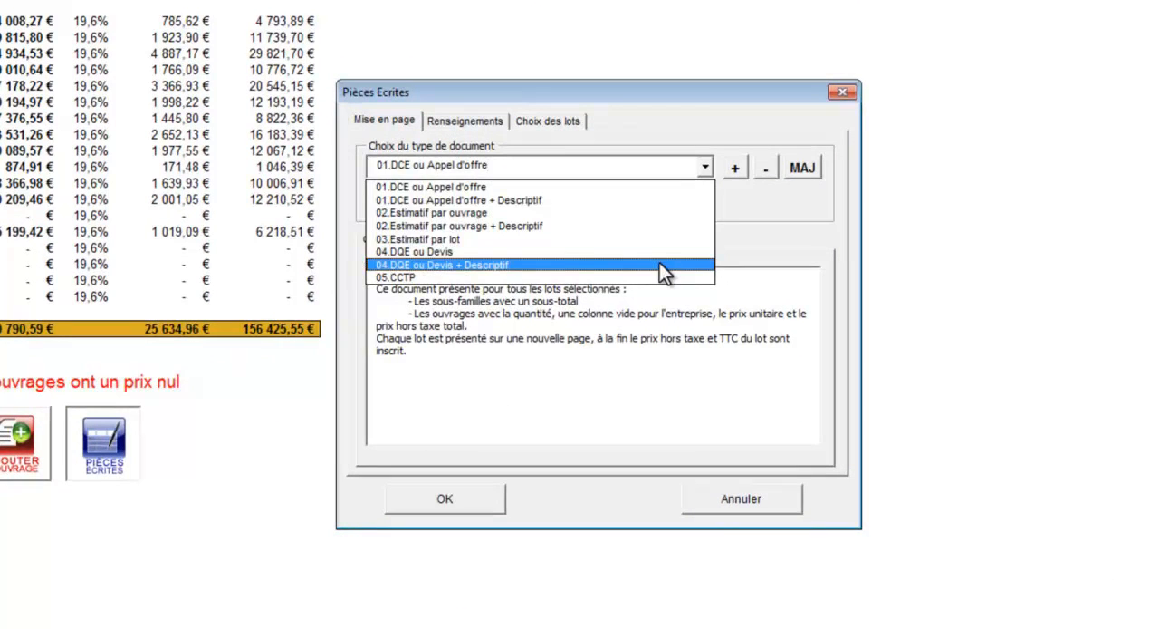
click(660, 264)
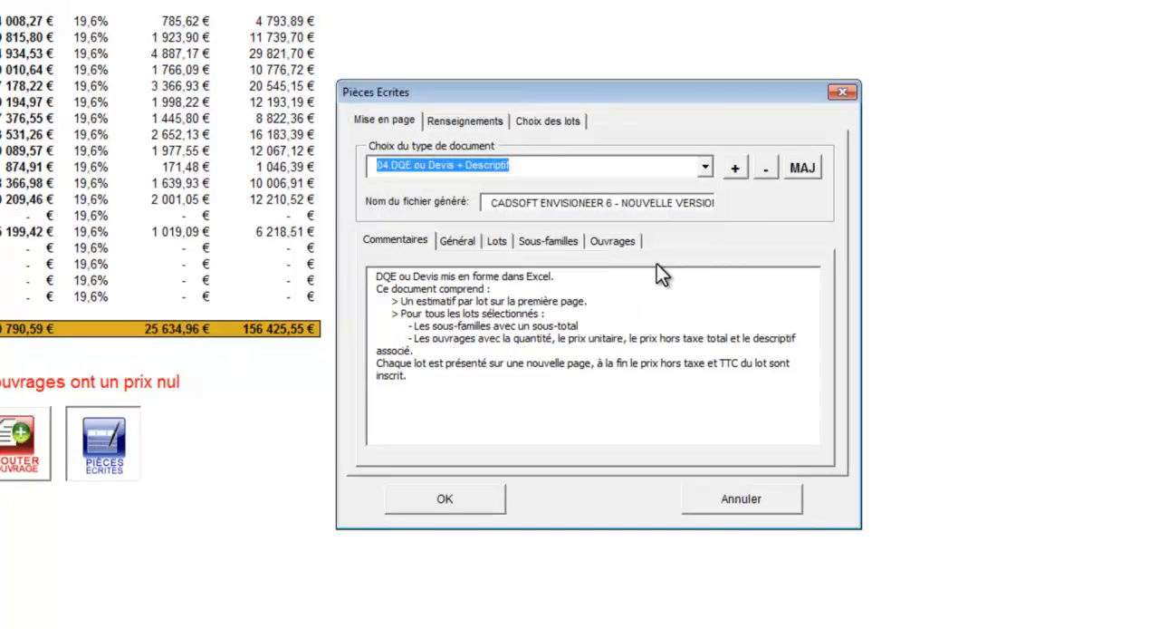
click(458, 496)
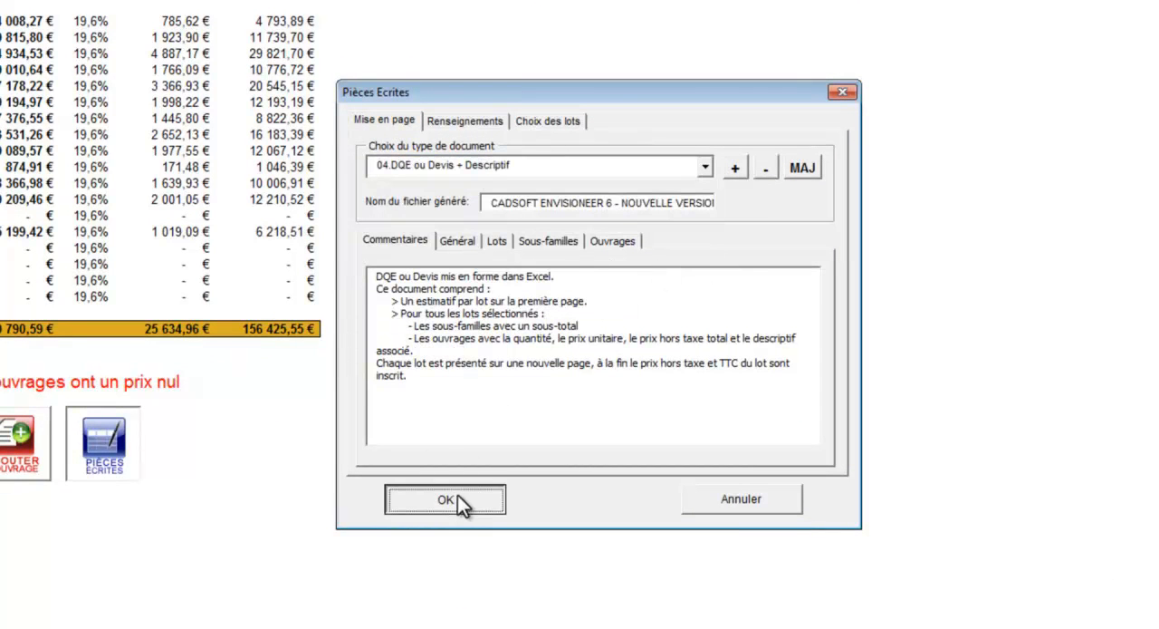